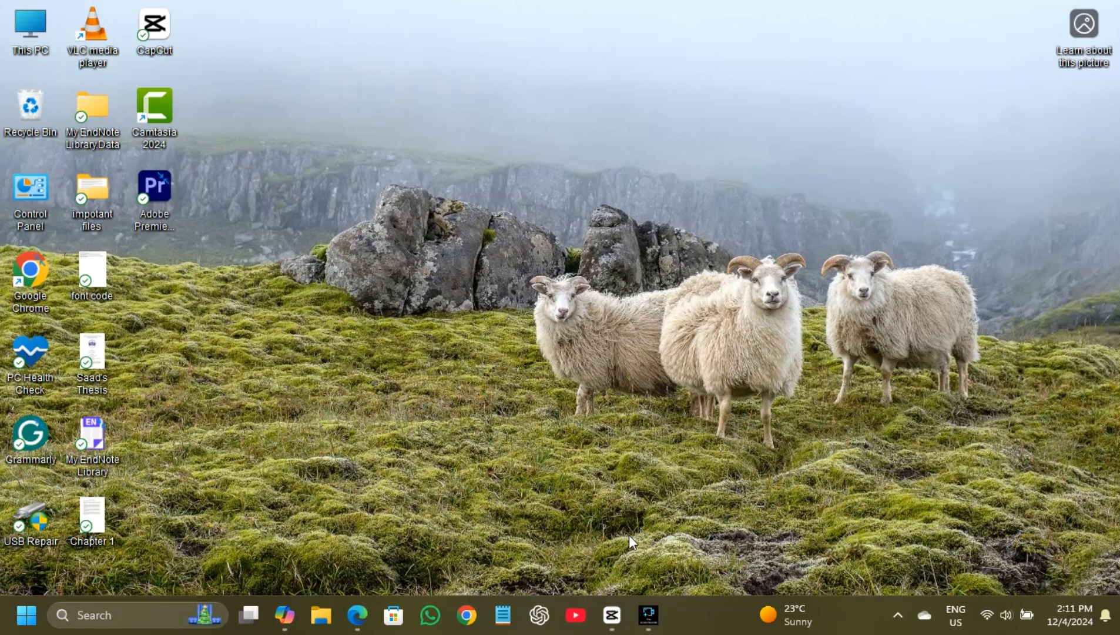
# Open CapCut, create a new project and add a default text clip to the timeline
pyautogui.click(611, 602)
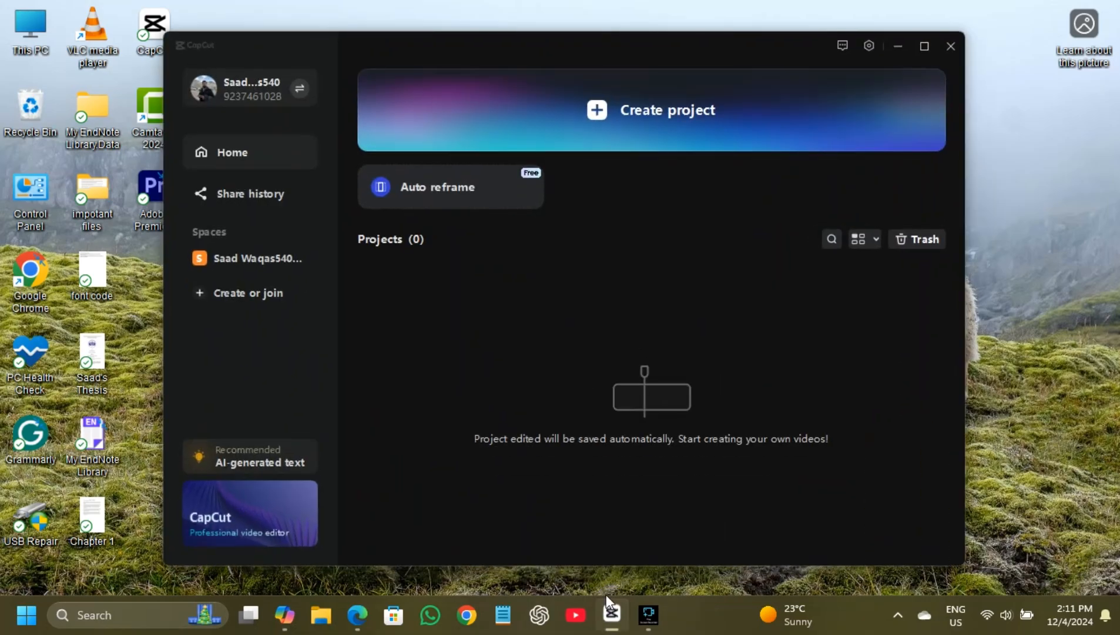
pyautogui.click(600, 116)
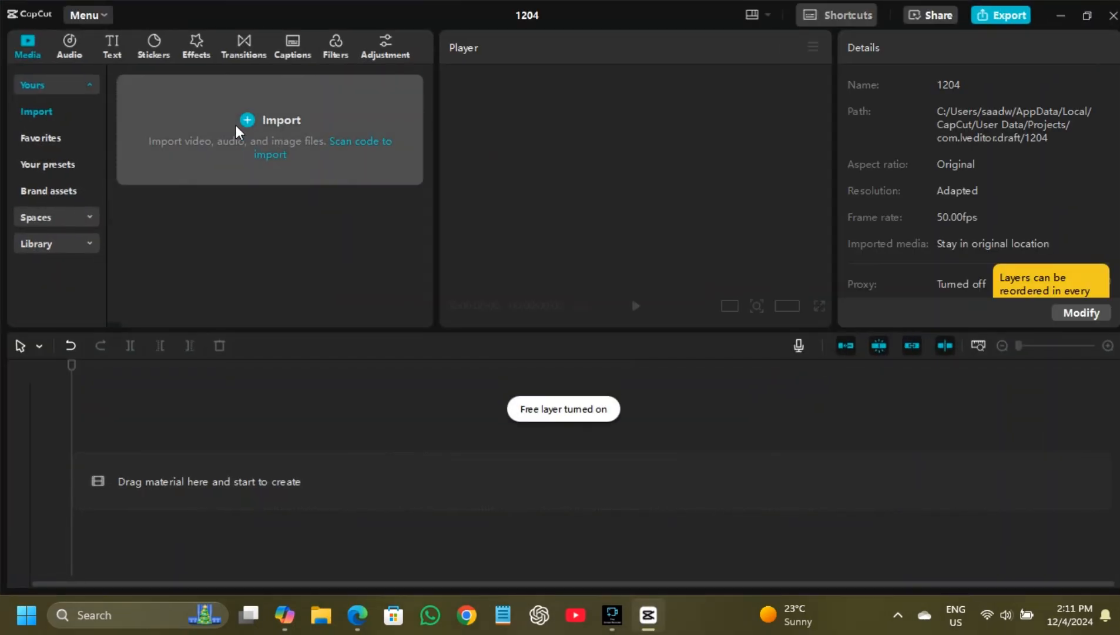
pyautogui.click(110, 48)
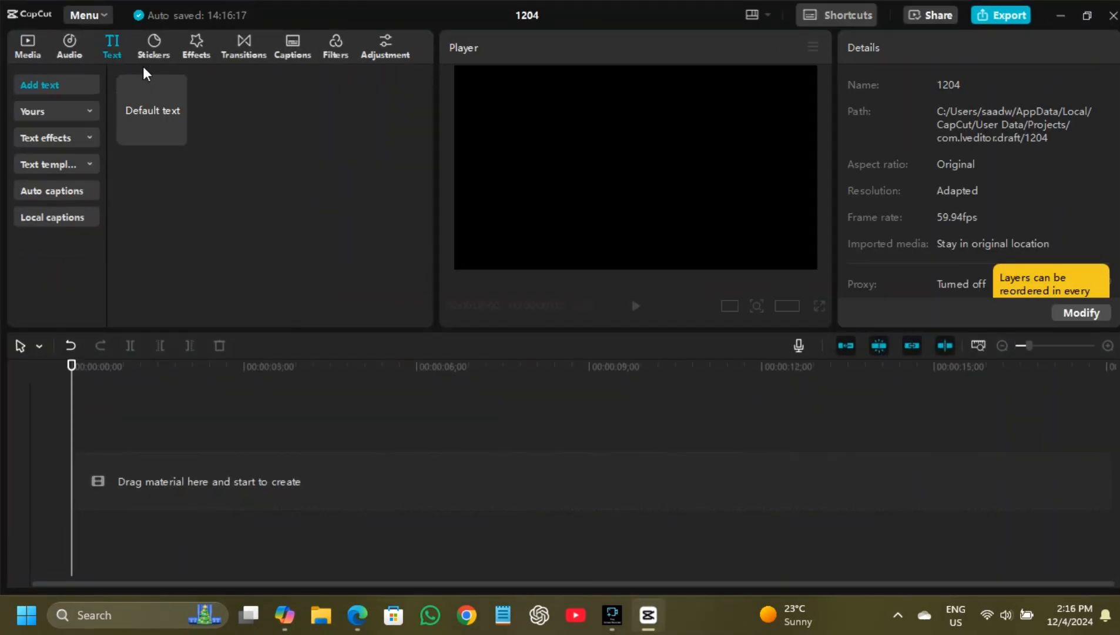
pyautogui.click(179, 130)
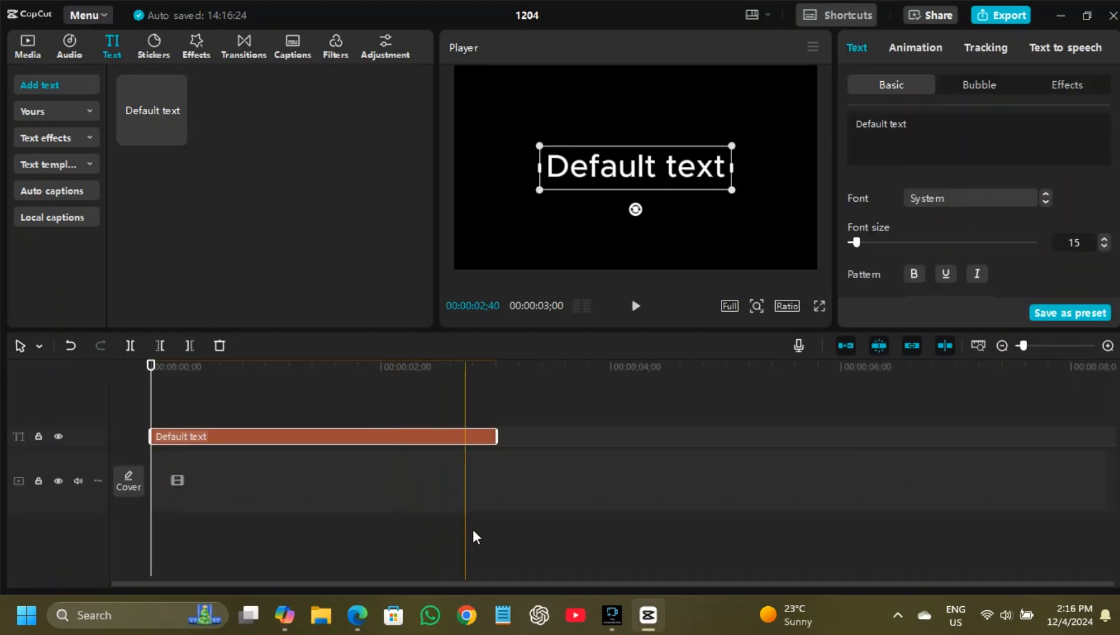
pyautogui.click(935, 125)
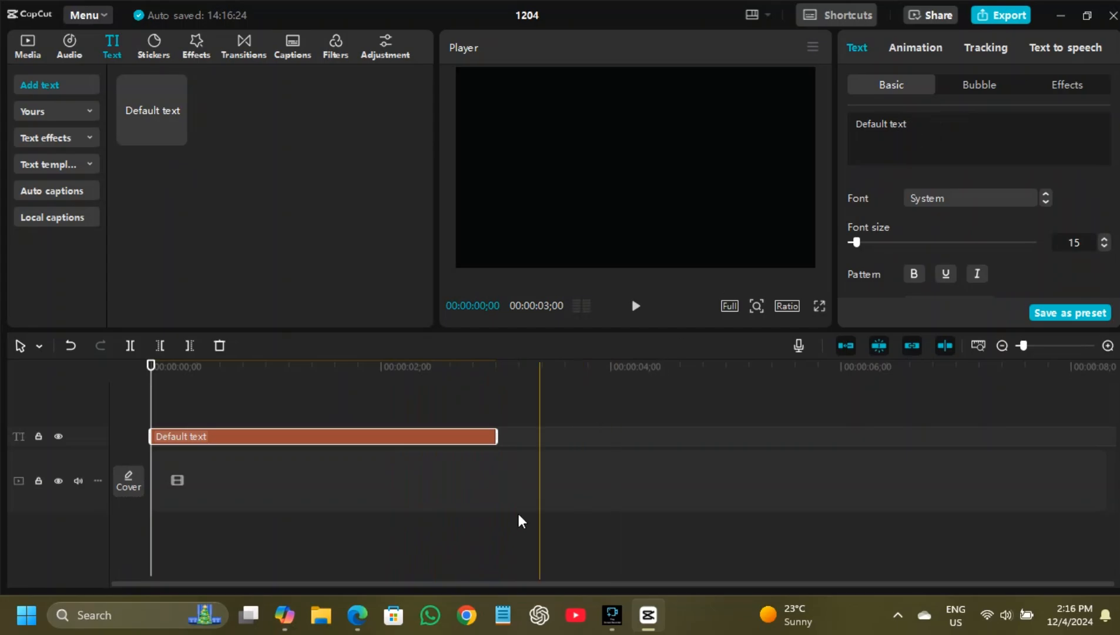
# Copy the sample credits in Copilot from Executive Producer through Lead Actors and replace the default text in CapCut with them
pyautogui.click(284, 615)
pyautogui.moveTo(637, 51); pyautogui.dragTo(499, 367)
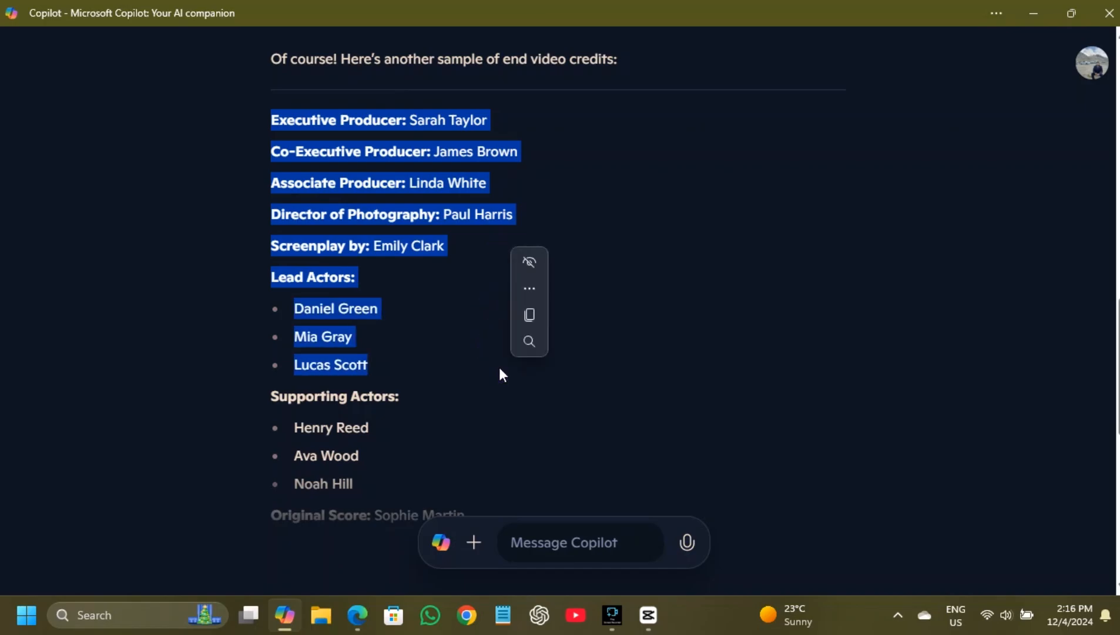
pyautogui.click(519, 317)
pyautogui.click(648, 614)
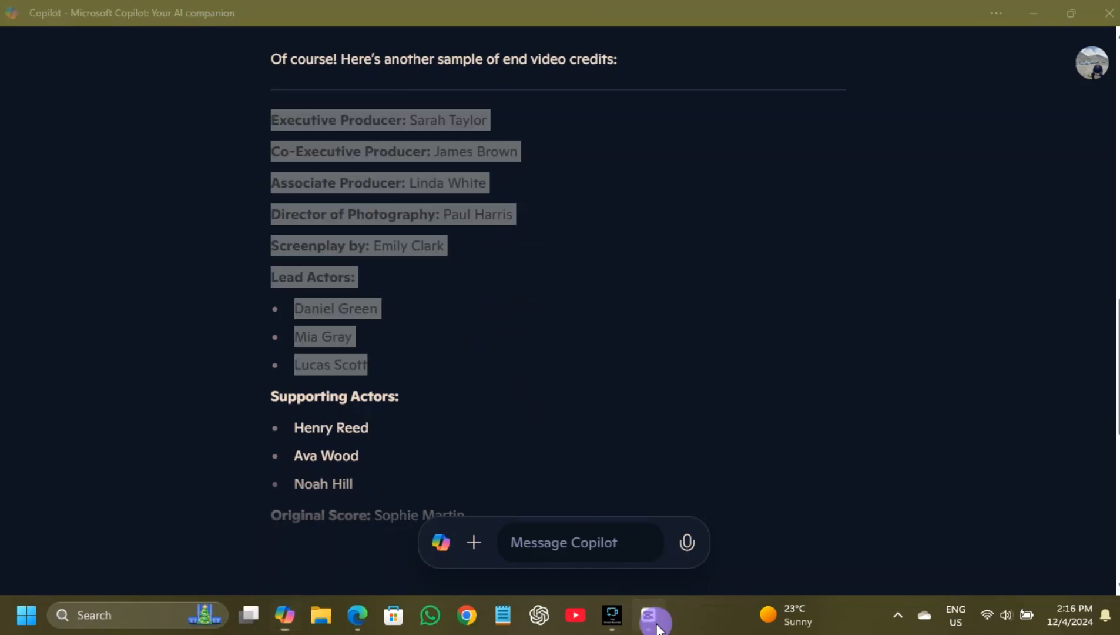
pyautogui.moveTo(929, 135); pyautogui.dragTo(871, 127)
pyautogui.rightClick(871, 124)
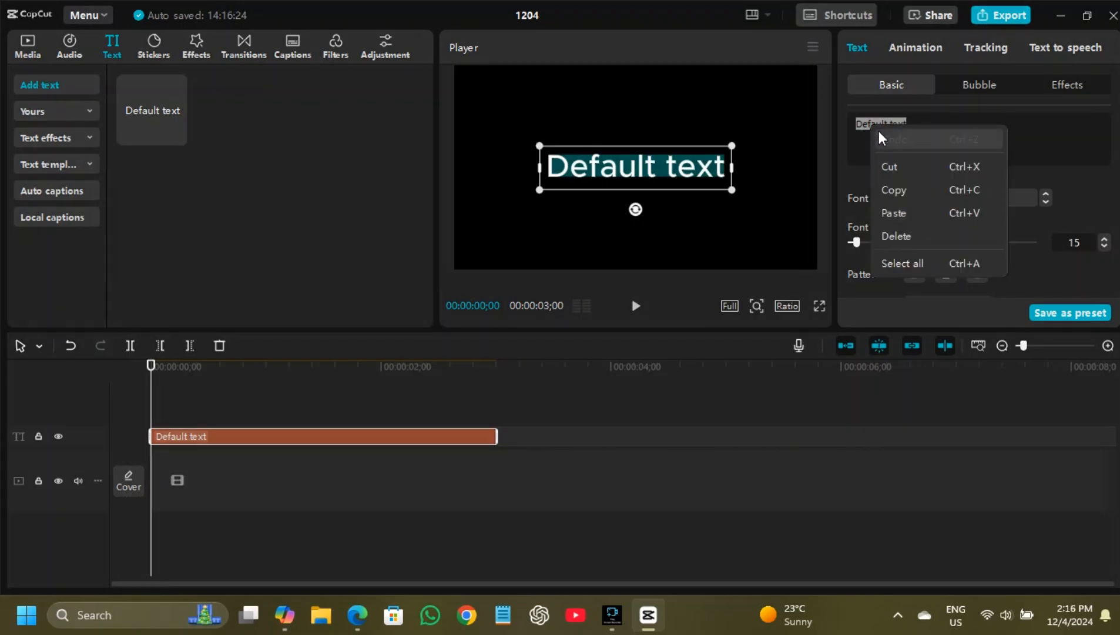
pyautogui.click(914, 205)
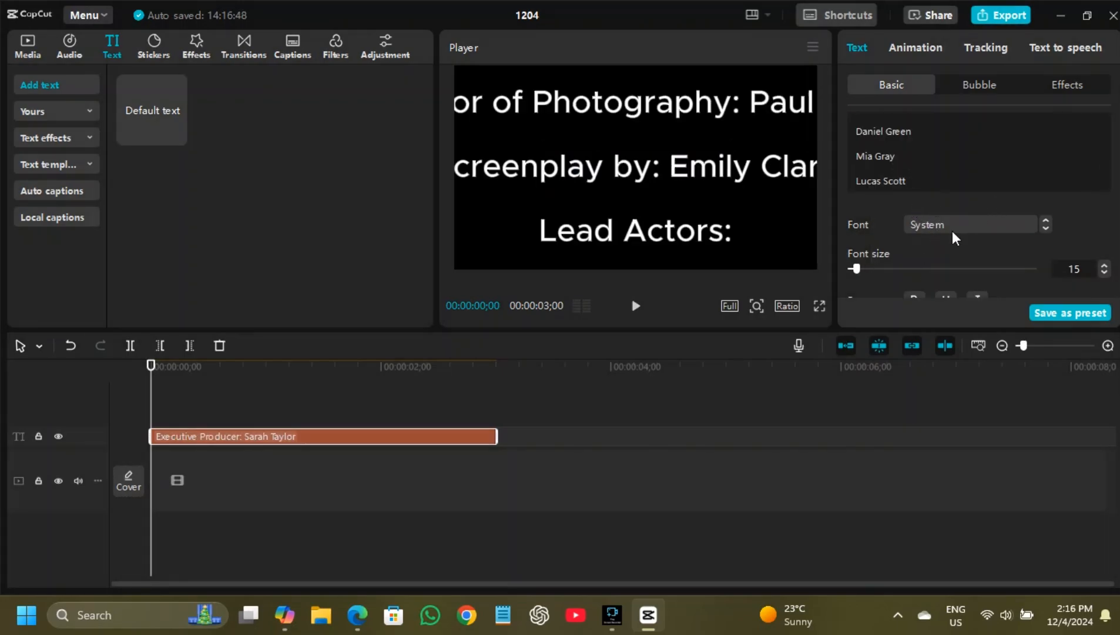
# Set the credits text to font size 14 and scale it to 36% to fit inside the frame
pyautogui.scroll(-2, 1092, 235)
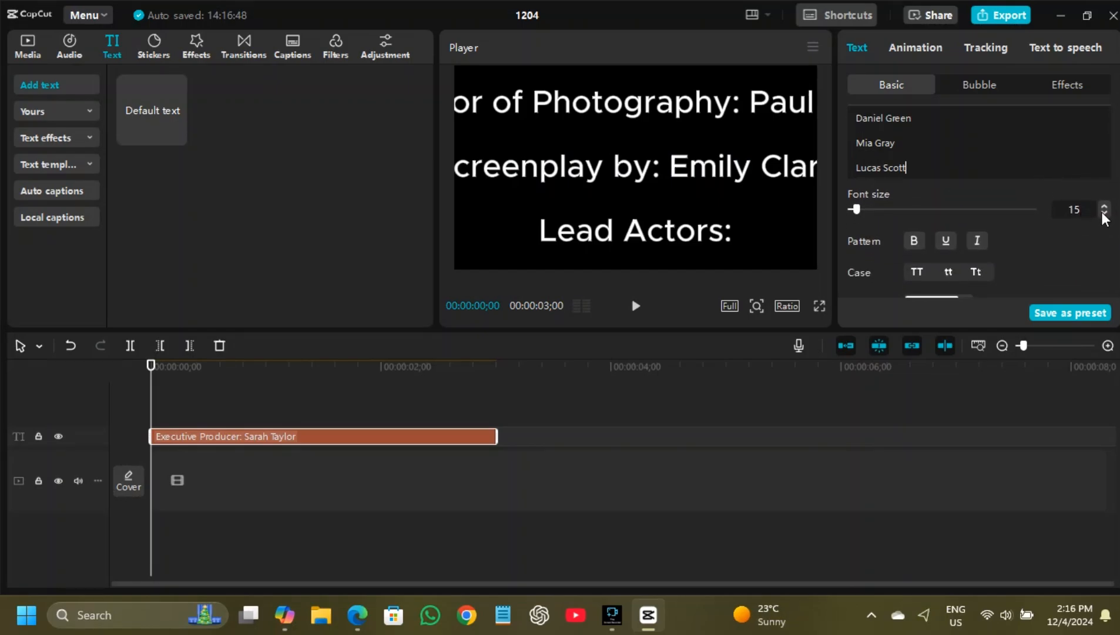
pyautogui.click(1104, 213)
pyautogui.scroll(-5, 952, 231)
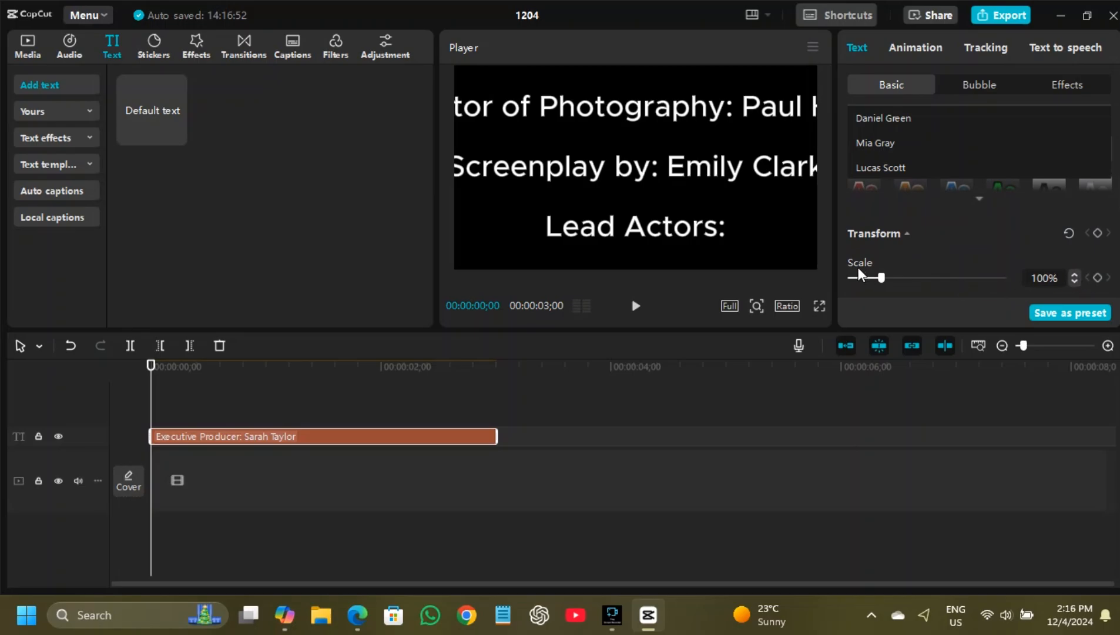
pyautogui.click(863, 278)
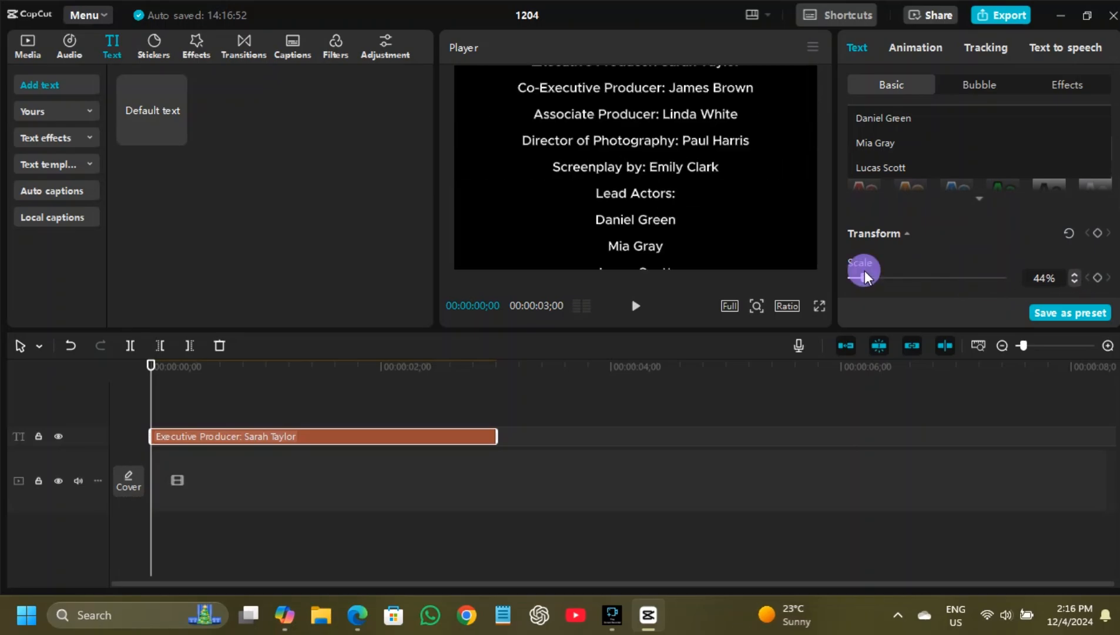
pyautogui.click(1078, 282)
pyautogui.click(1079, 282)
pyautogui.click(1077, 282)
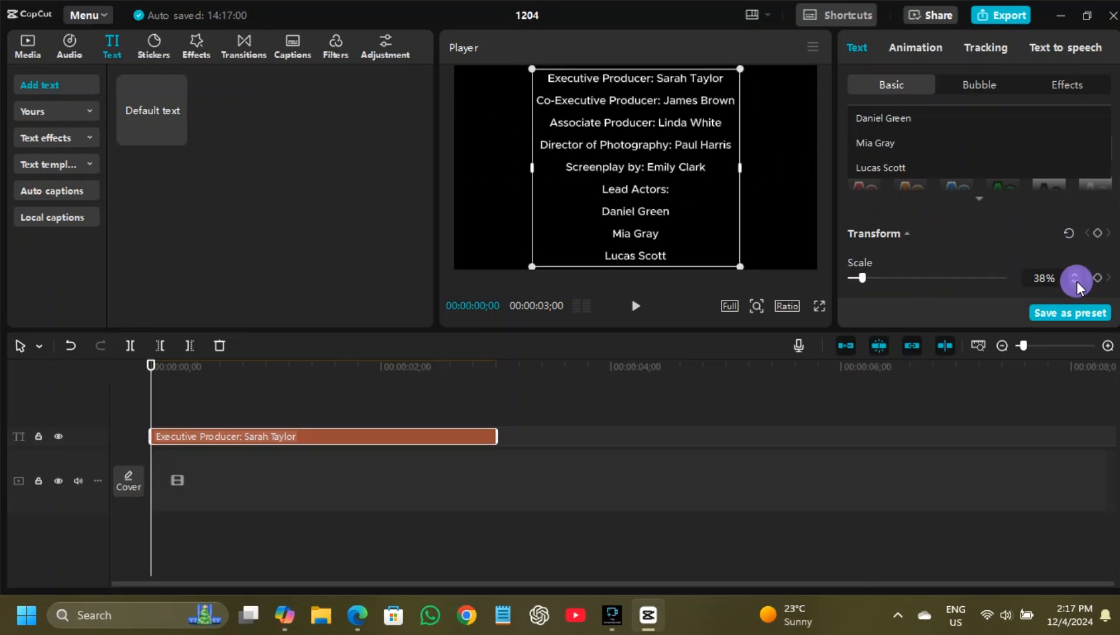
pyautogui.click(1076, 282)
pyautogui.click(1073, 281)
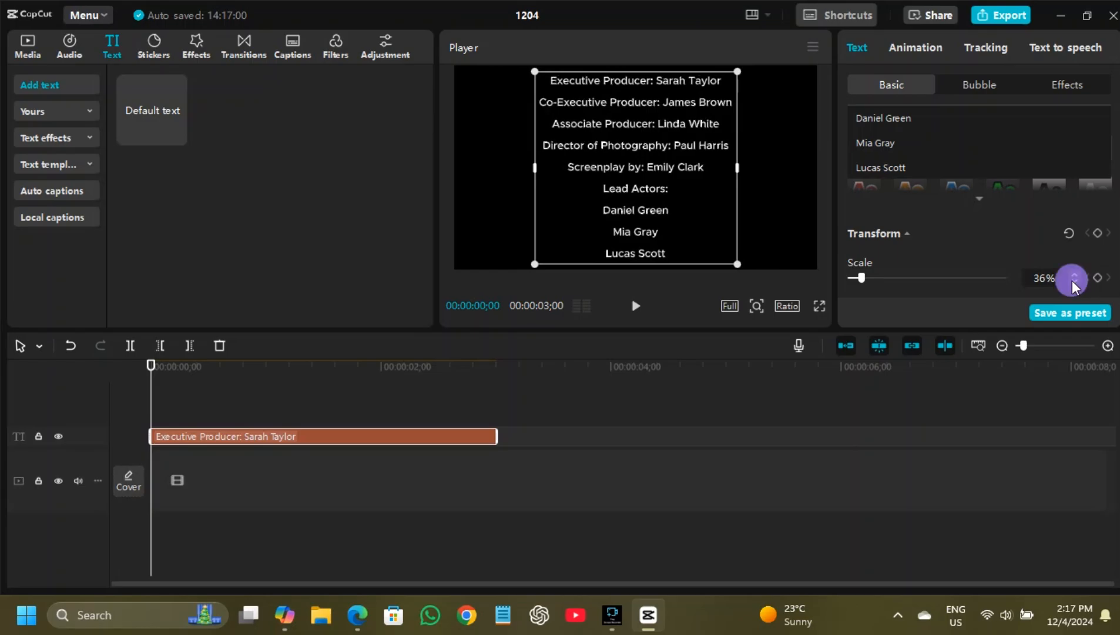
# Preview the static credits text and return the playhead to the start of the timeline
pyautogui.click(633, 307)
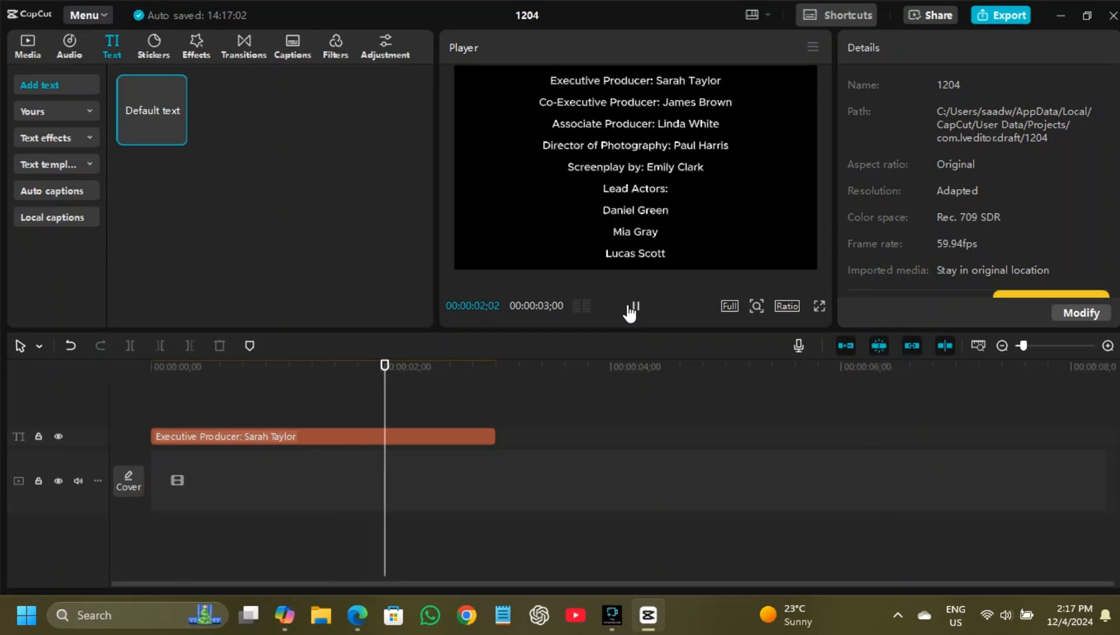
pyautogui.click(629, 217)
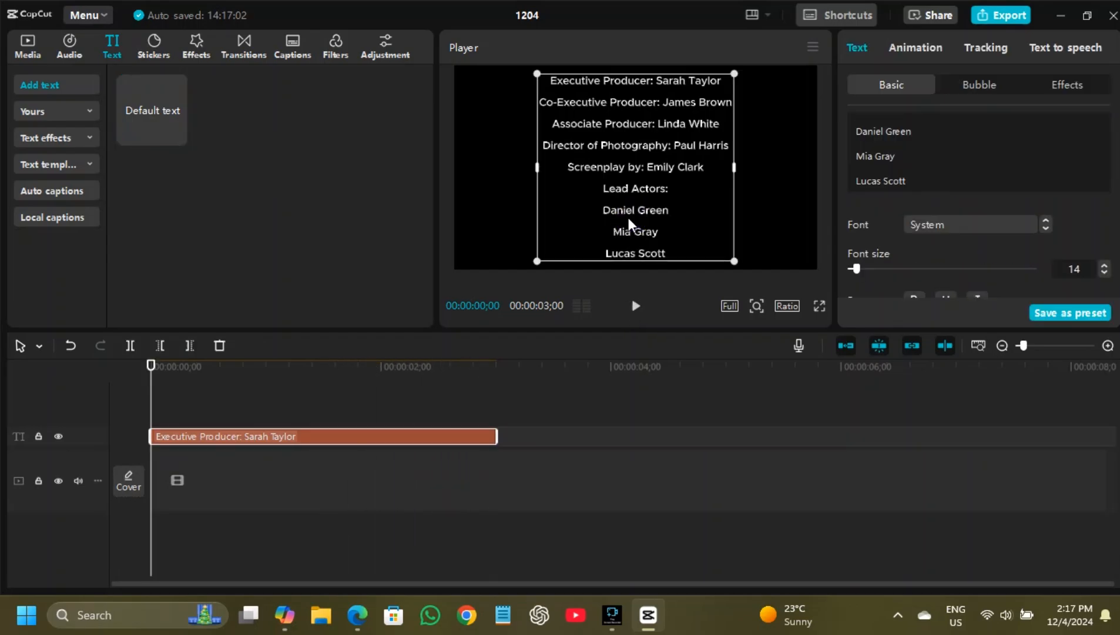
pyautogui.click(635, 306)
pyautogui.click(636, 305)
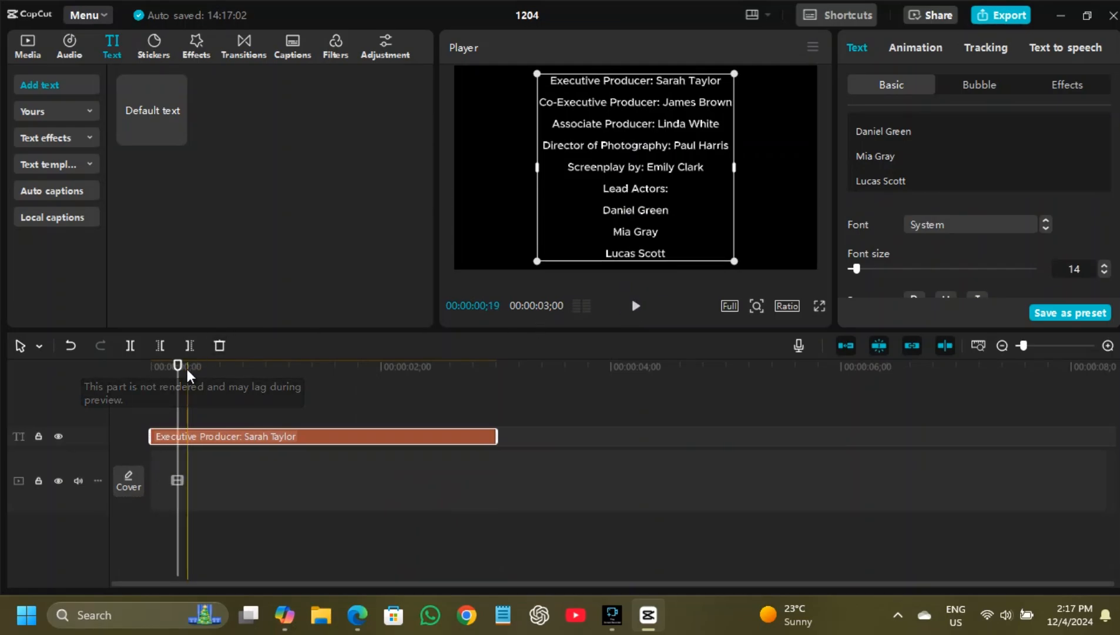
pyautogui.moveTo(178, 383); pyautogui.dragTo(151, 376)
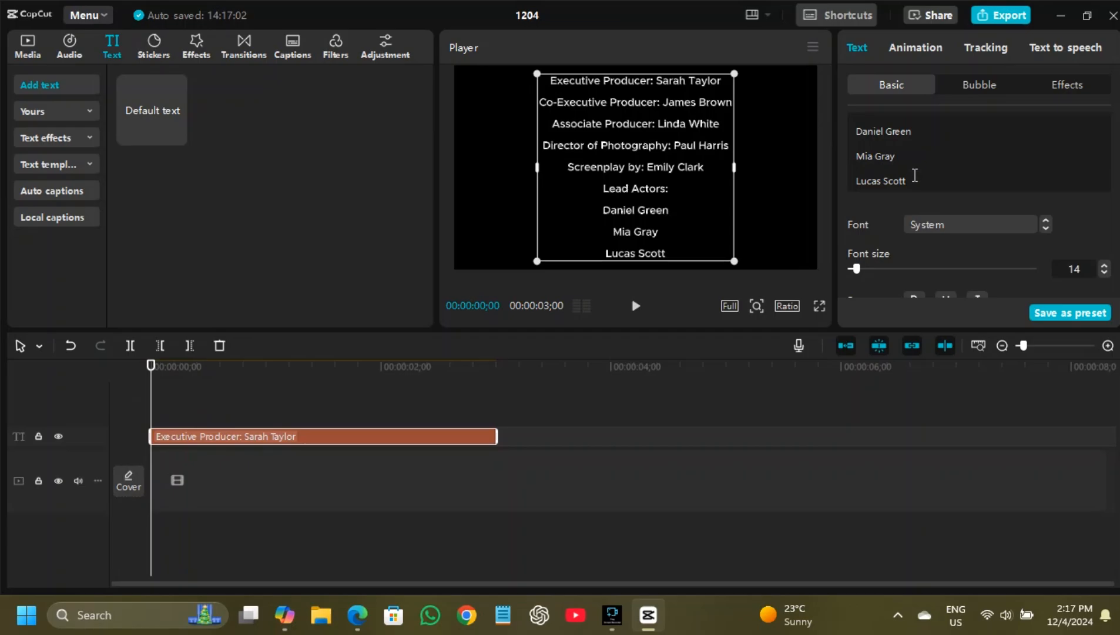
# Move the credits below the frame to position Y -2020 and add a position keyframe at the clip's start
pyautogui.scroll(-3, 998, 200)
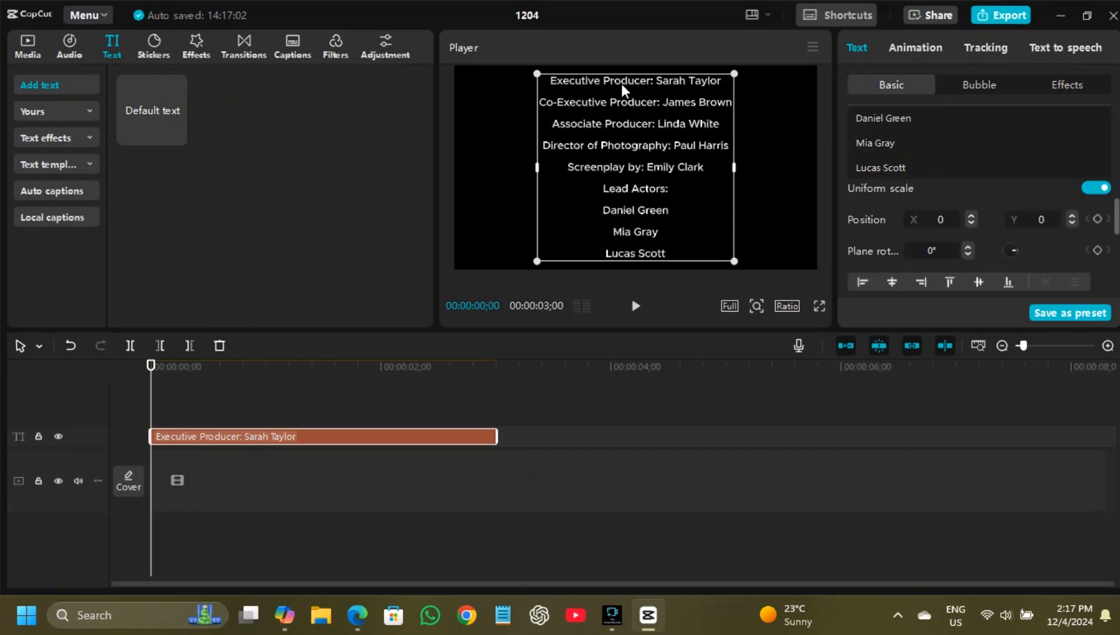
pyautogui.moveTo(632, 88); pyautogui.dragTo(627, 270)
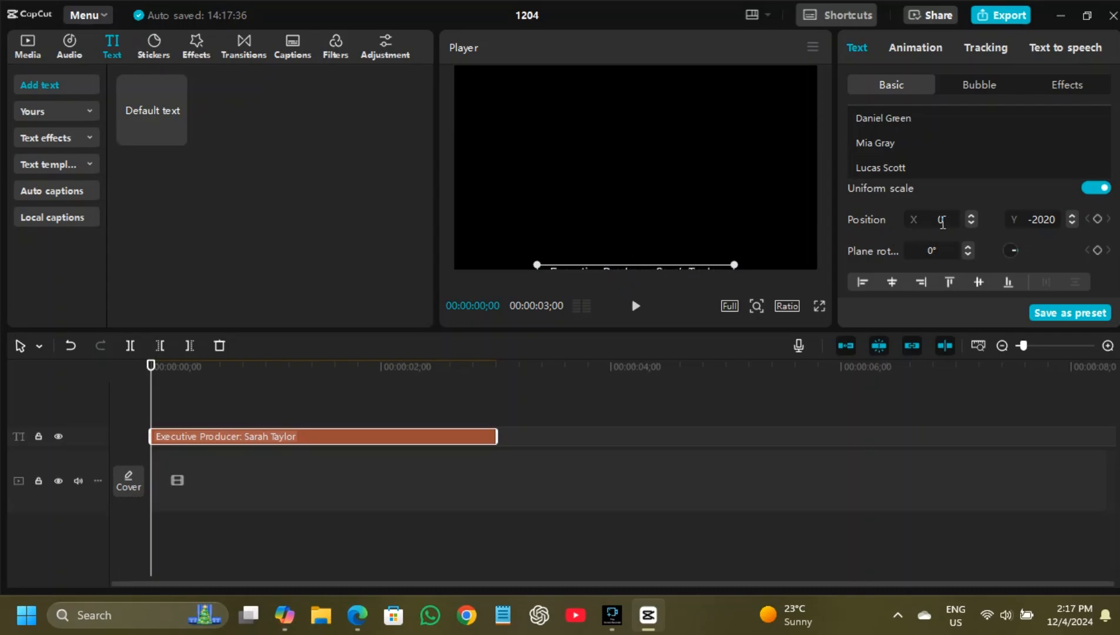
pyautogui.click(1098, 219)
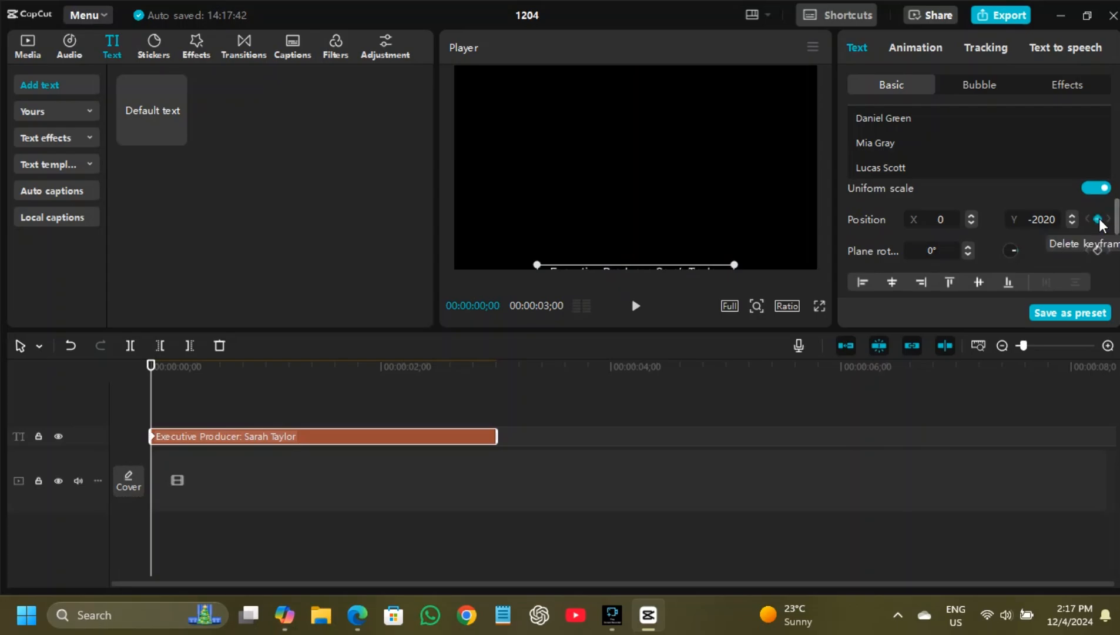
# At 00:00:02;56, move the credits up out of the frame to position Y 2072 for the closing keyframe
pyautogui.moveTo(152, 370); pyautogui.dragTo(488, 357)
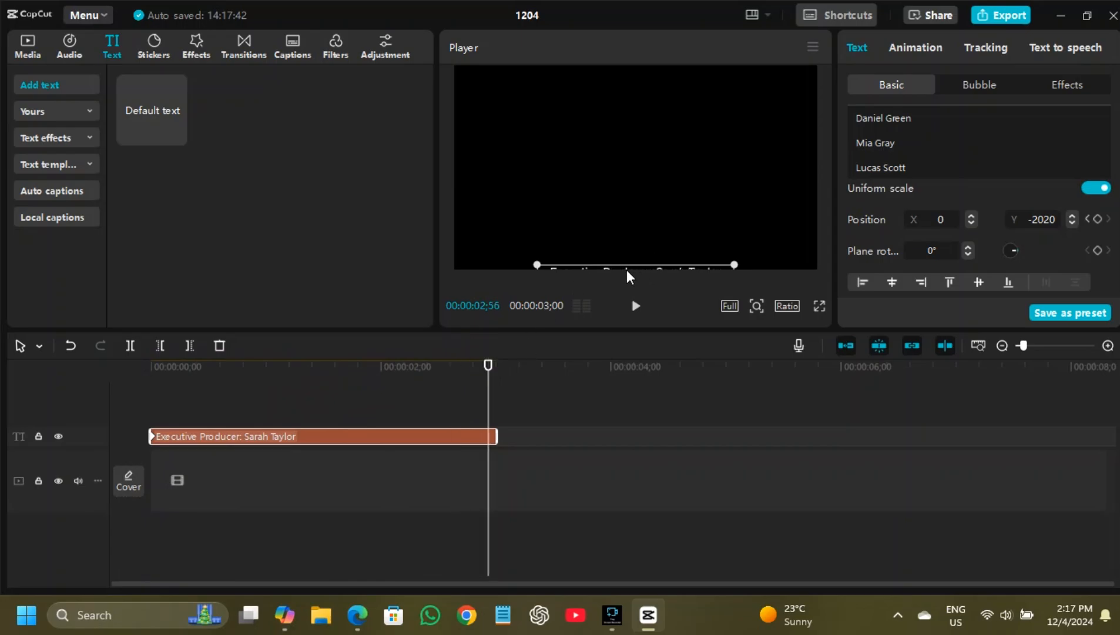
pyautogui.moveTo(623, 267); pyautogui.dragTo(622, 69)
pyautogui.moveTo(642, 234); pyautogui.dragTo(633, 56)
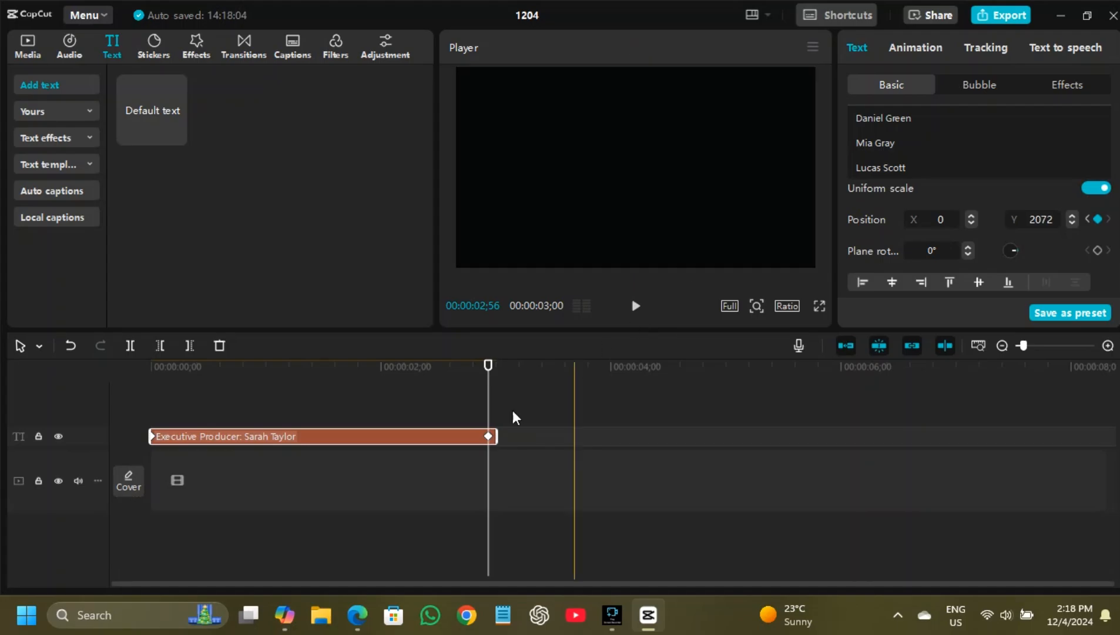
# Slow the credits roll by extending the text clip to about 00:00:06;23 and moving its closing position keyframe near the new end
pyautogui.click(490, 361)
pyautogui.moveTo(488, 363); pyautogui.dragTo(120, 360)
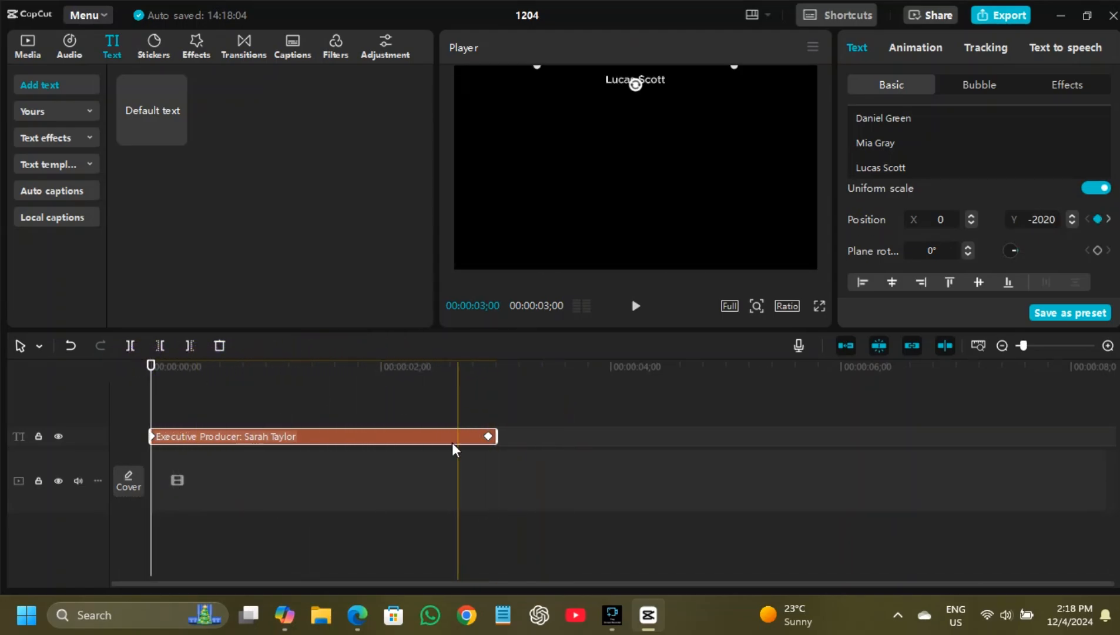
pyautogui.click(149, 434)
pyautogui.moveTo(498, 437); pyautogui.dragTo(627, 436)
pyautogui.moveTo(516, 438); pyautogui.dragTo(621, 438)
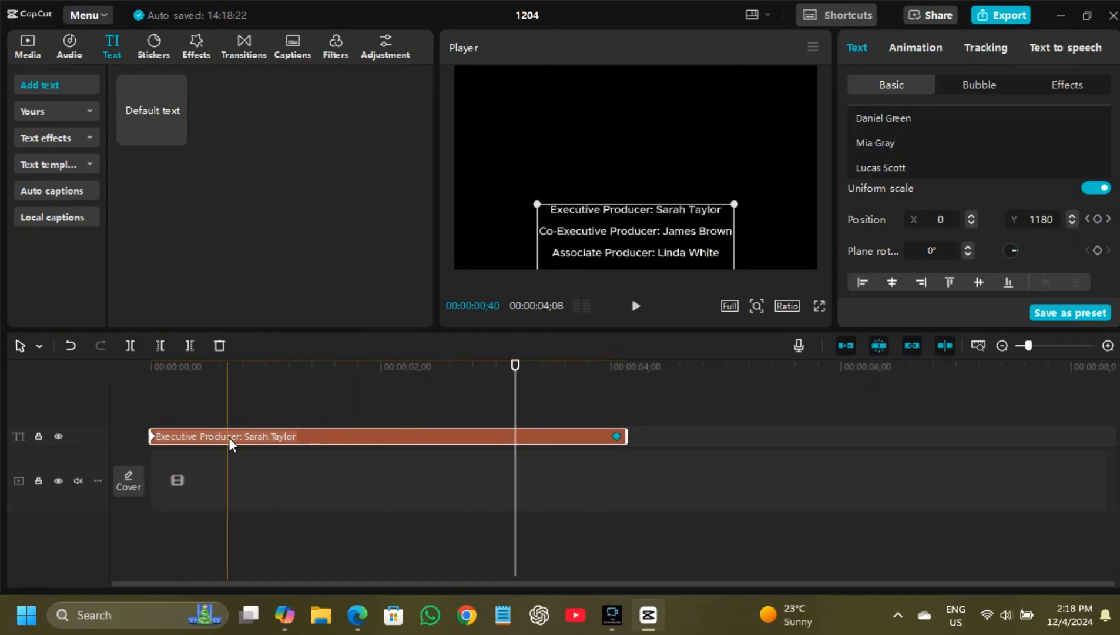
pyautogui.moveTo(228, 438); pyautogui.dragTo(253, 437)
pyautogui.click(151, 364)
pyautogui.click(639, 307)
pyautogui.click(639, 306)
pyautogui.moveTo(168, 435); pyautogui.dragTo(150, 435)
pyautogui.moveTo(651, 435); pyautogui.dragTo(874, 412)
pyautogui.moveTo(396, 435); pyautogui.dragTo(507, 435)
# Play the slower credits roll from the start and pause it at 00:00:03;01
pyautogui.click(131, 362)
pyautogui.click(635, 305)
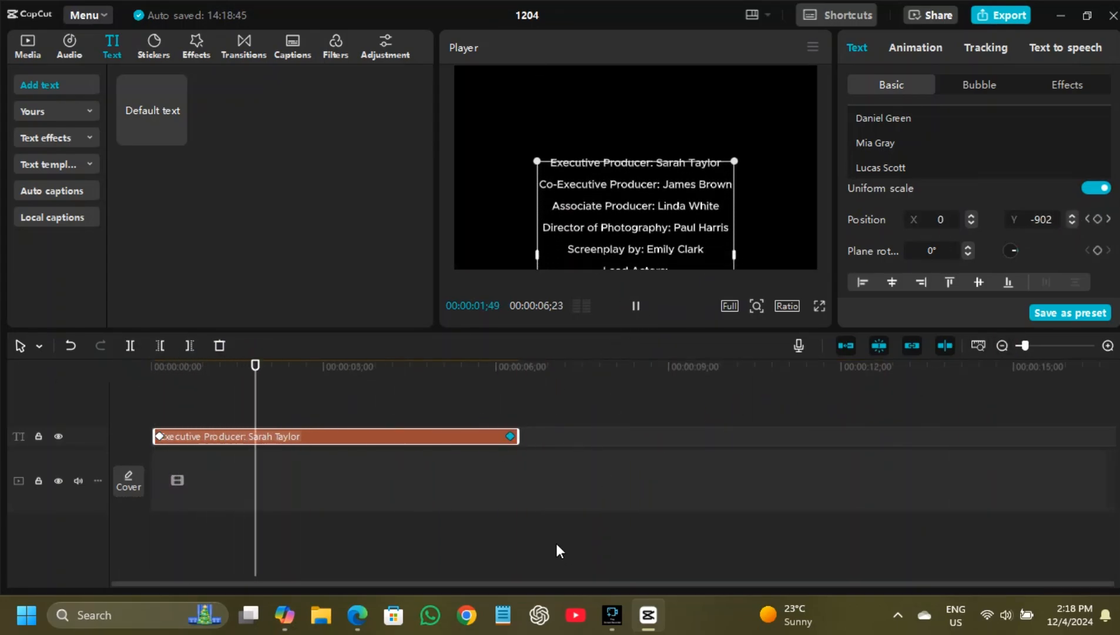
pyautogui.click(544, 533)
pyautogui.click(81, 371)
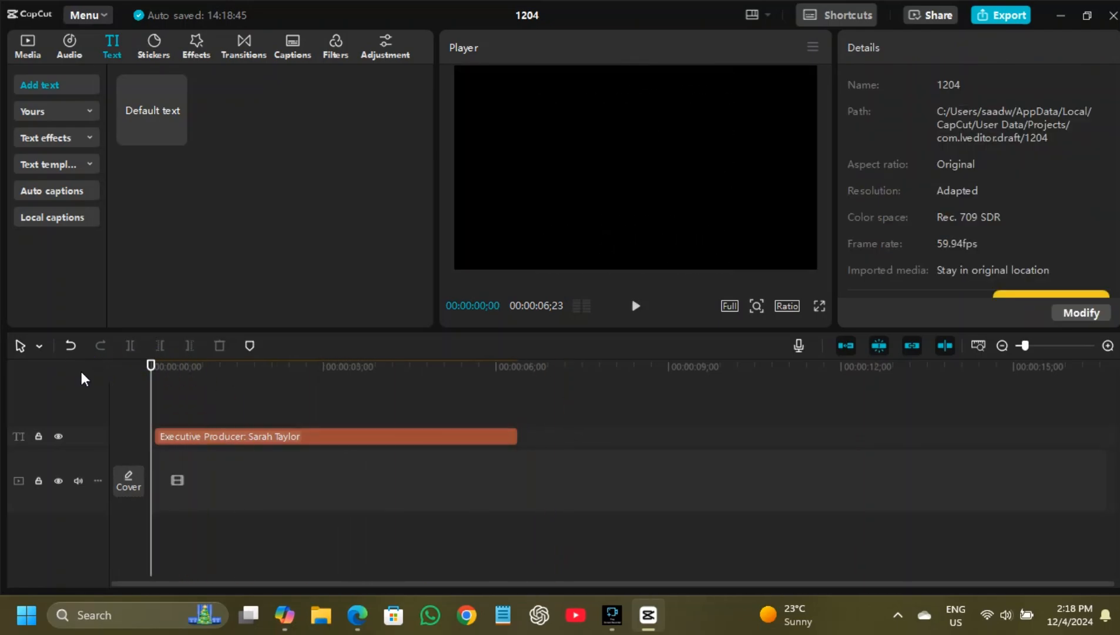
pyautogui.click(635, 305)
pyautogui.click(635, 306)
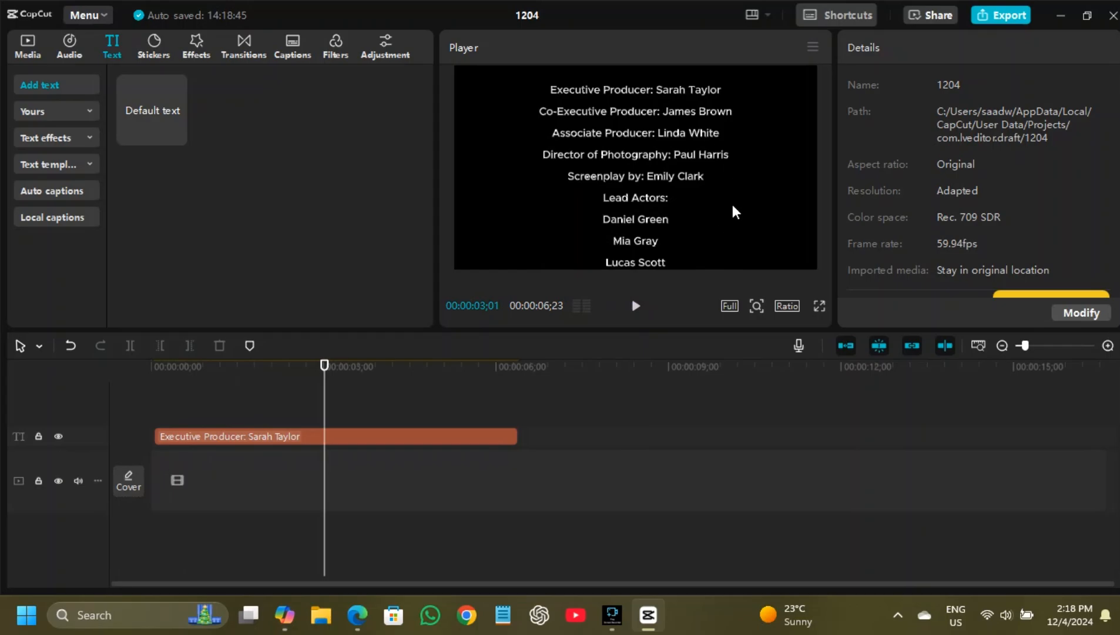
# Save the project settings with a frame rate of 59.94 fps and play the credits roll from the beginning
pyautogui.click(1087, 312)
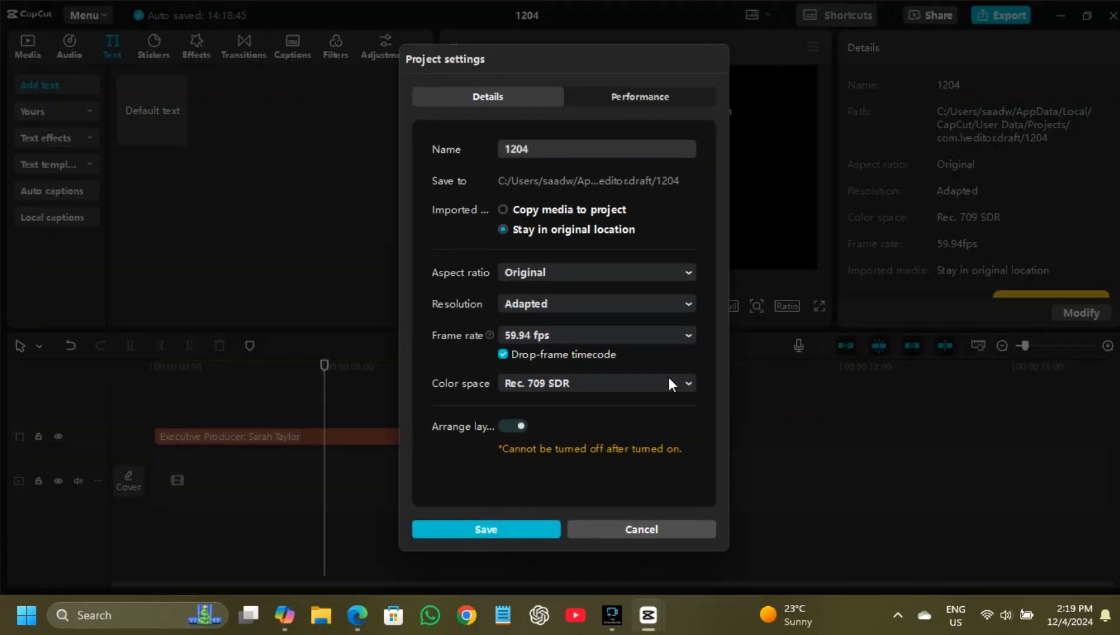
pyautogui.click(560, 340)
pyautogui.click(556, 488)
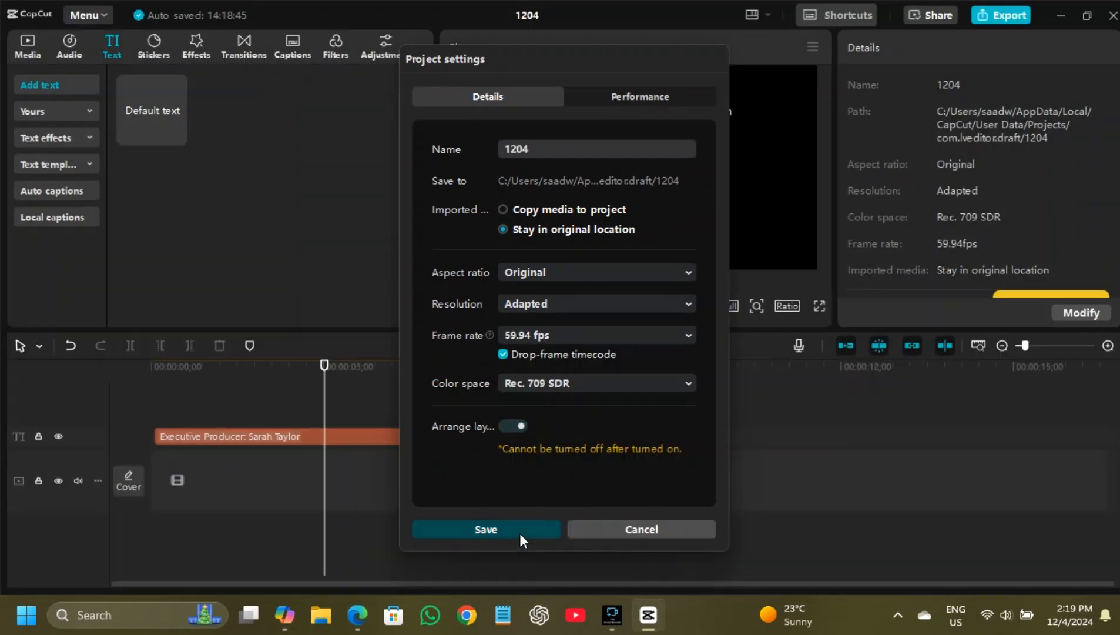
pyautogui.click(520, 533)
pyautogui.moveTo(324, 365); pyautogui.dragTo(125, 367)
pyautogui.click(635, 305)
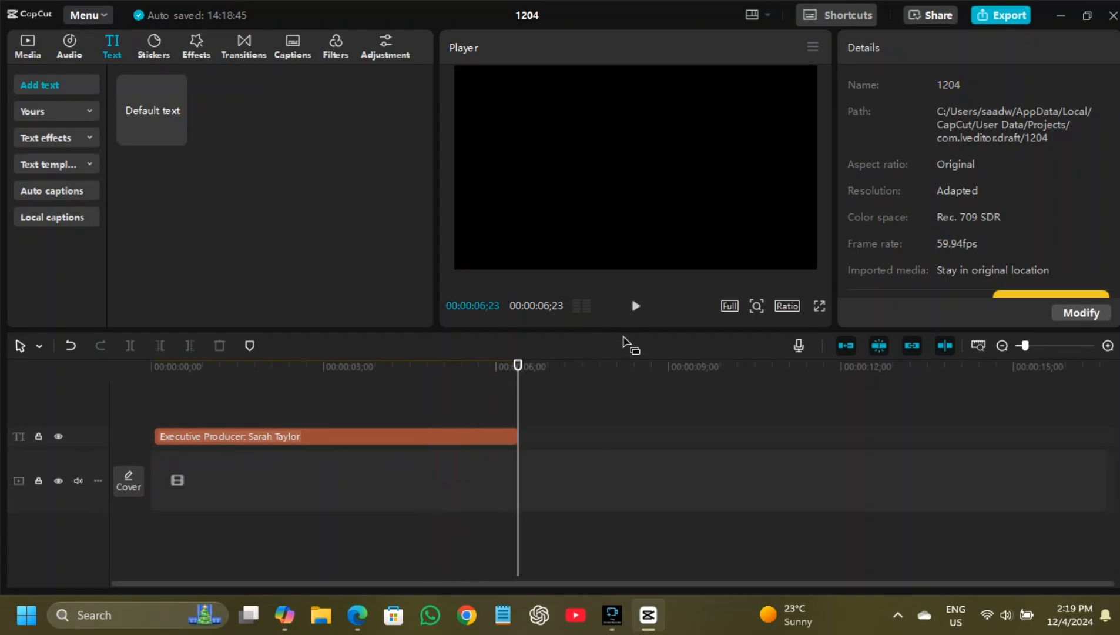
# Copy the credits text clip and paste a duplicate on a new track at 00:00:03;24
pyautogui.moveTo(518, 365); pyautogui.dragTo(347, 364)
pyautogui.rightClick(347, 440)
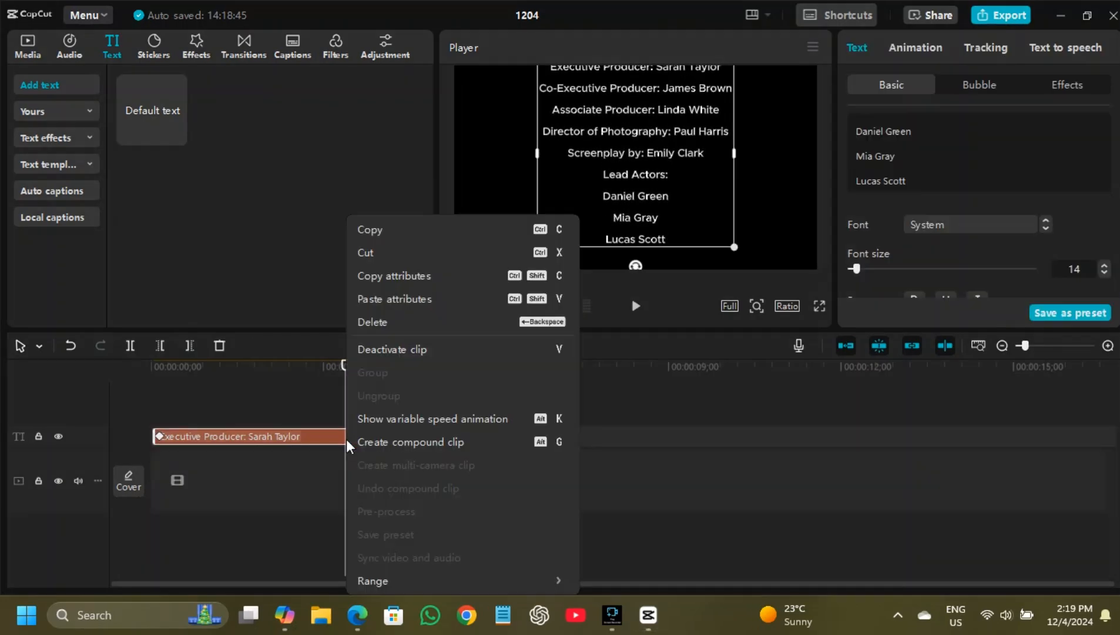
pyautogui.click(397, 237)
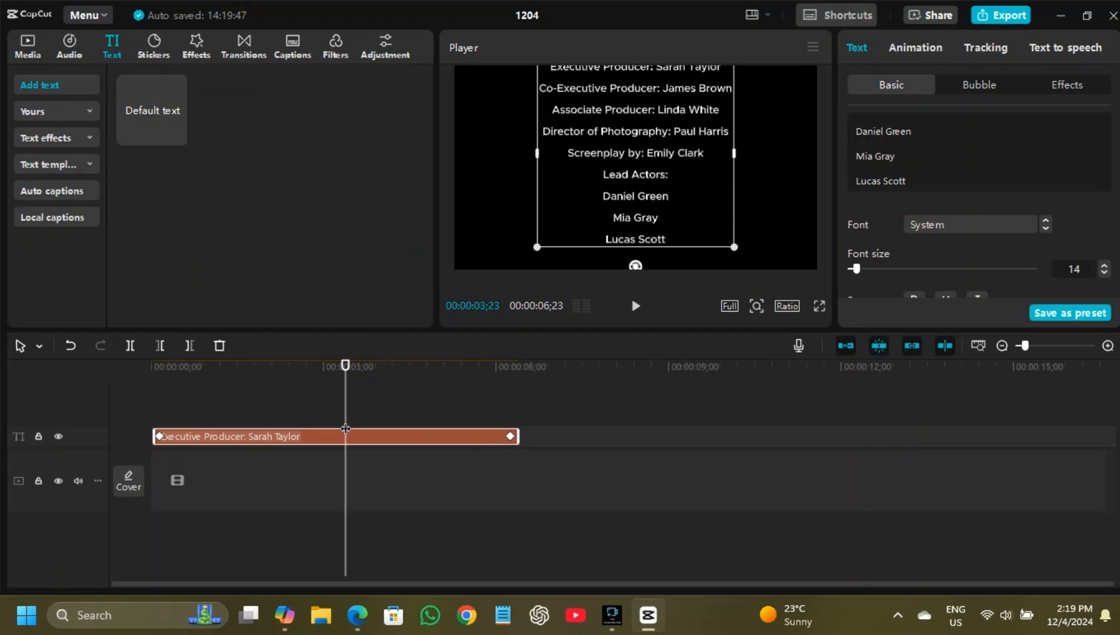
pyautogui.click(347, 419)
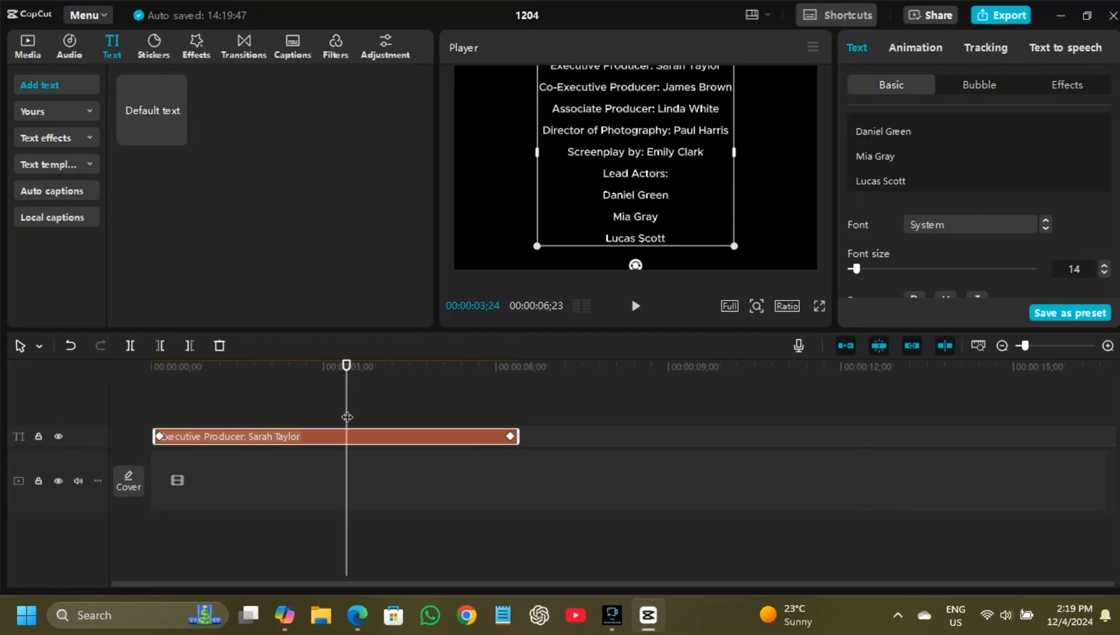
pyautogui.rightClick(348, 410)
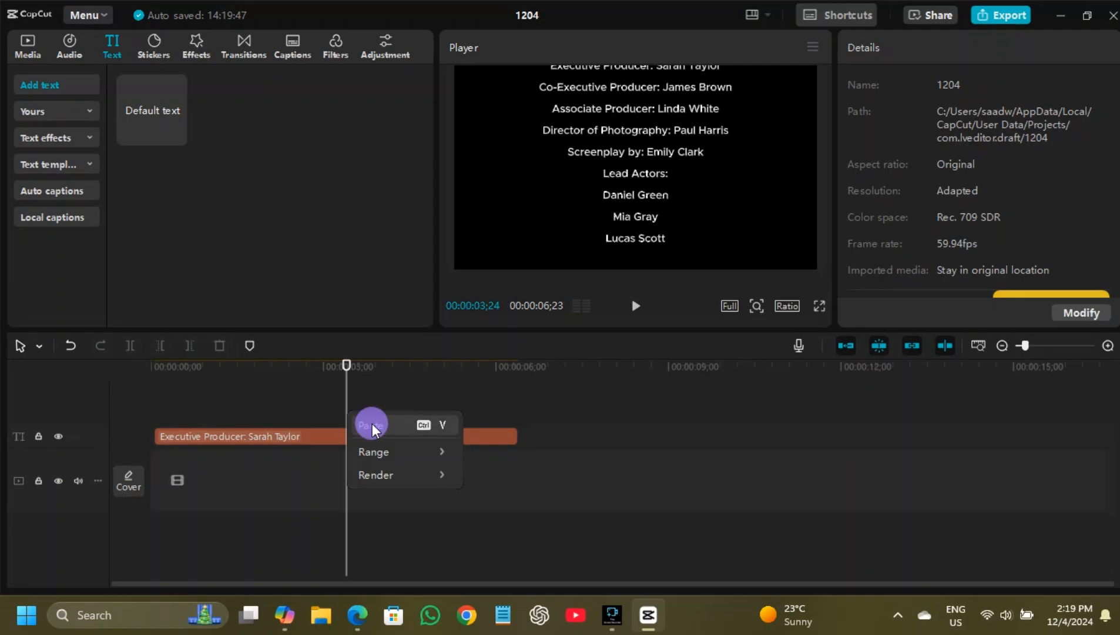
pyautogui.click(370, 424)
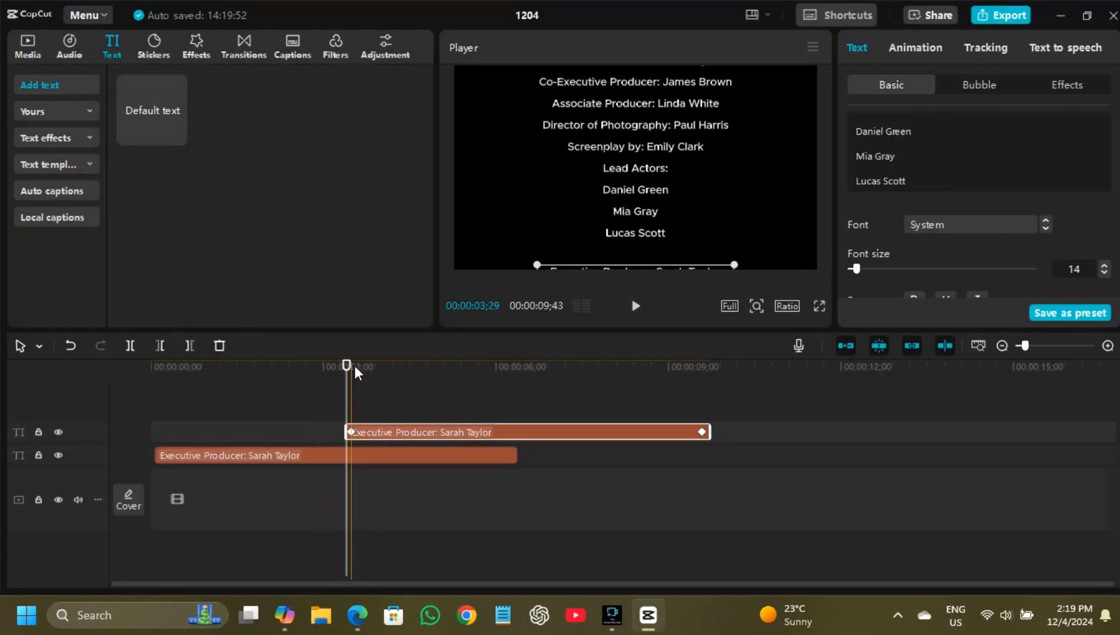
# Play the two overlapping credits clips from near the start and pause at 00:00:09;05
pyautogui.moveTo(345, 374); pyautogui.dragTo(225, 367)
pyautogui.click(635, 306)
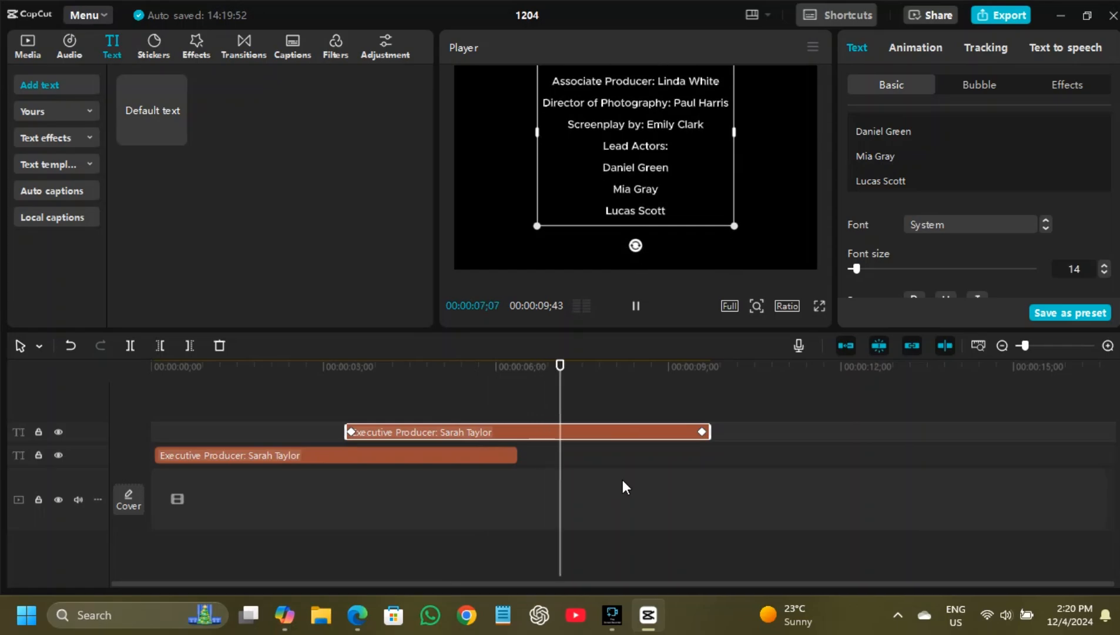
pyautogui.click(635, 306)
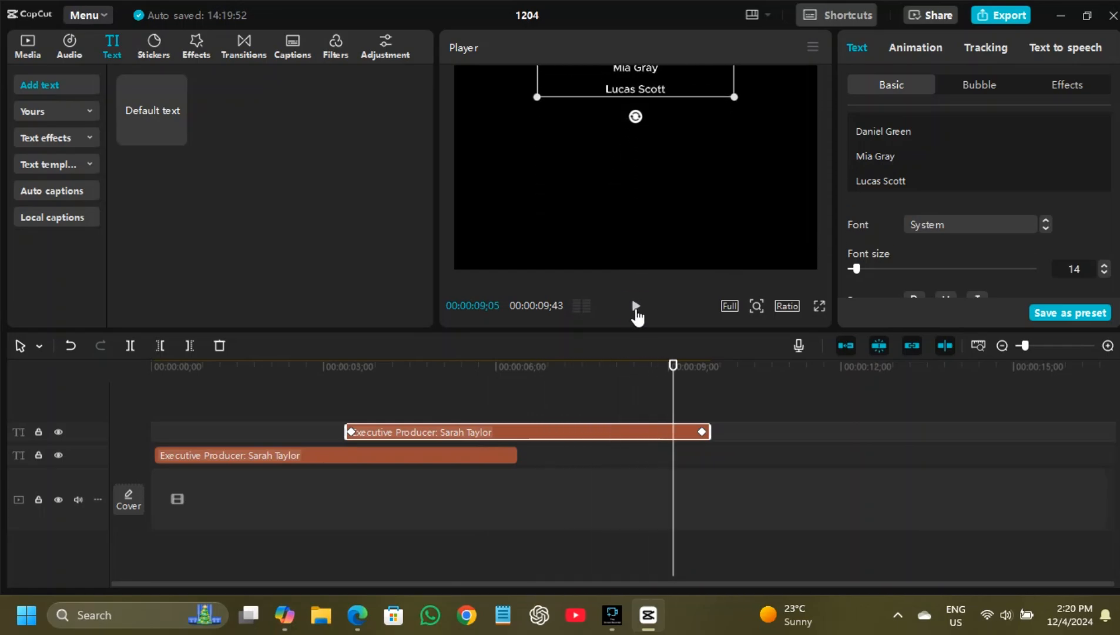
# Replace the duplicate clip's text with the credits from Supporting Actors through Production Assistants, copied from the Copilot window
pyautogui.click(284, 615)
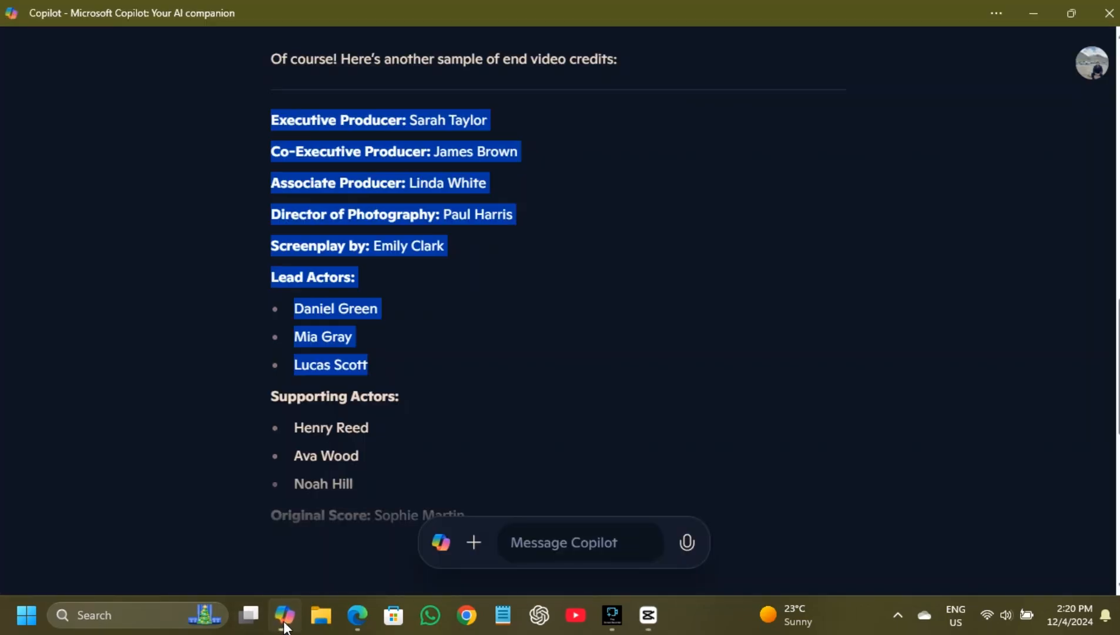
pyautogui.moveTo(421, 376); pyautogui.dragTo(377, 338)
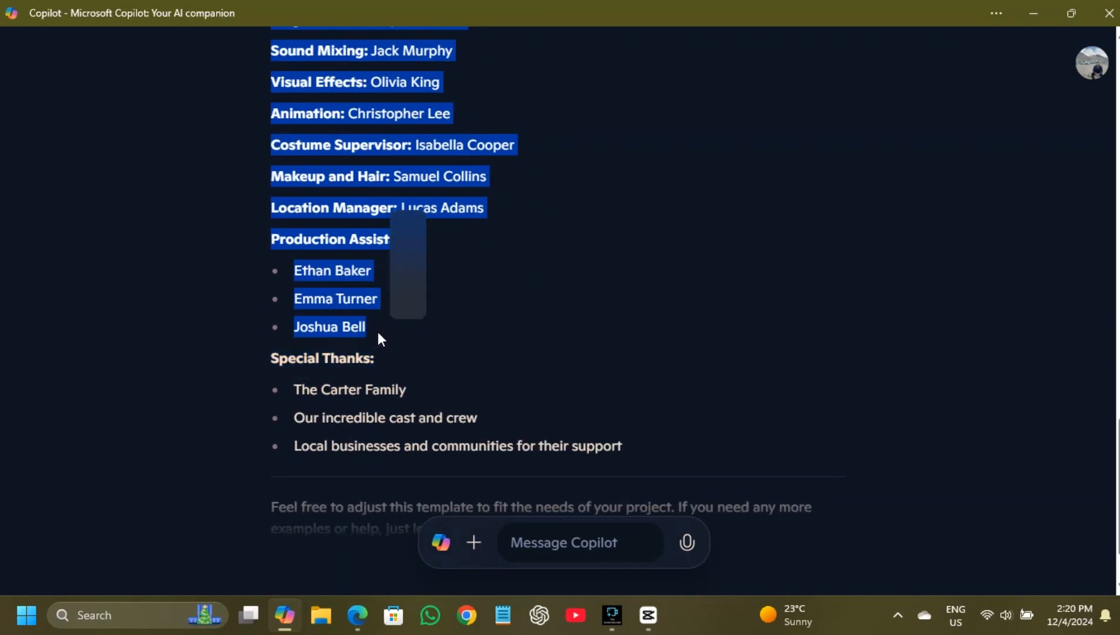
pyautogui.click(648, 615)
pyautogui.scroll(5, 917, 166)
pyautogui.moveTo(857, 124); pyautogui.dragTo(976, 177)
pyautogui.rightClick(953, 155)
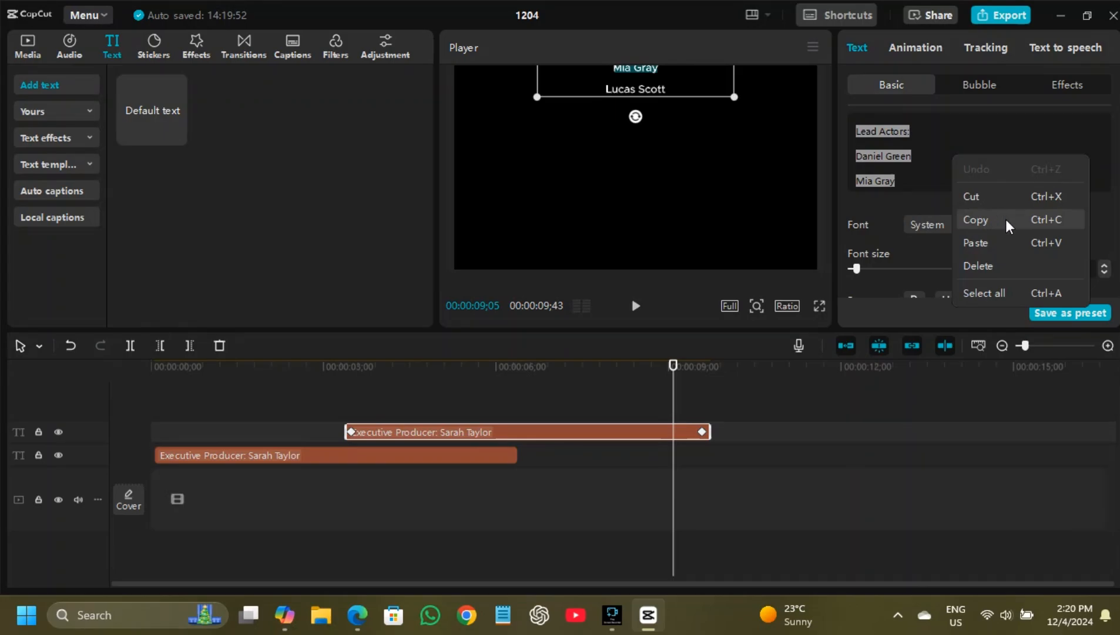
pyautogui.click(1002, 237)
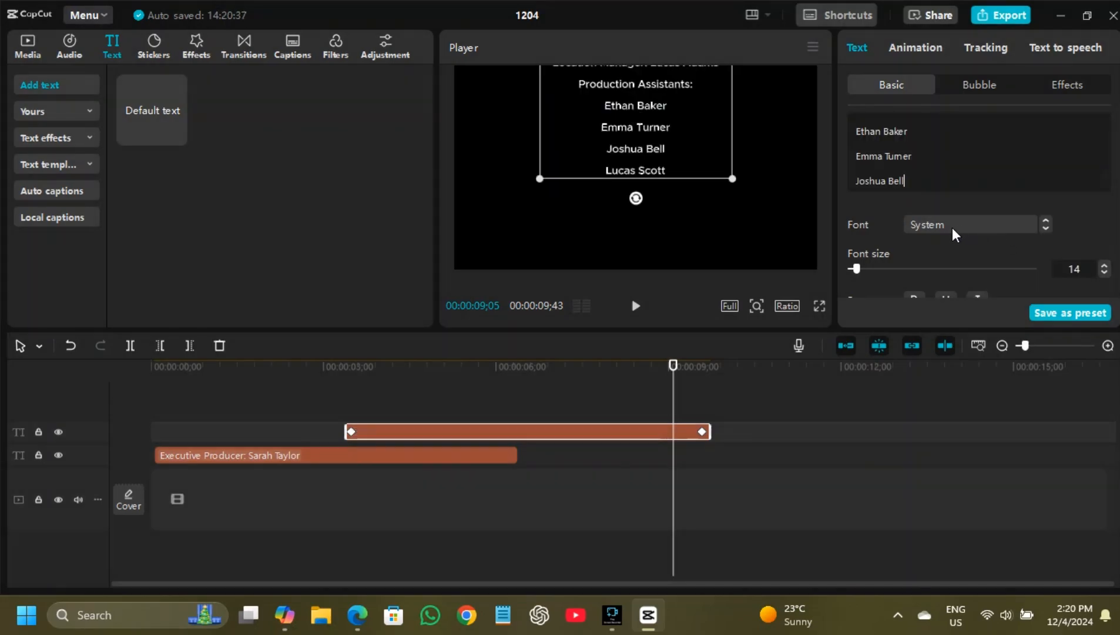
# At 00:00:03;50, move the second credits block down so it clears the last line of the first block
pyautogui.click(292, 367)
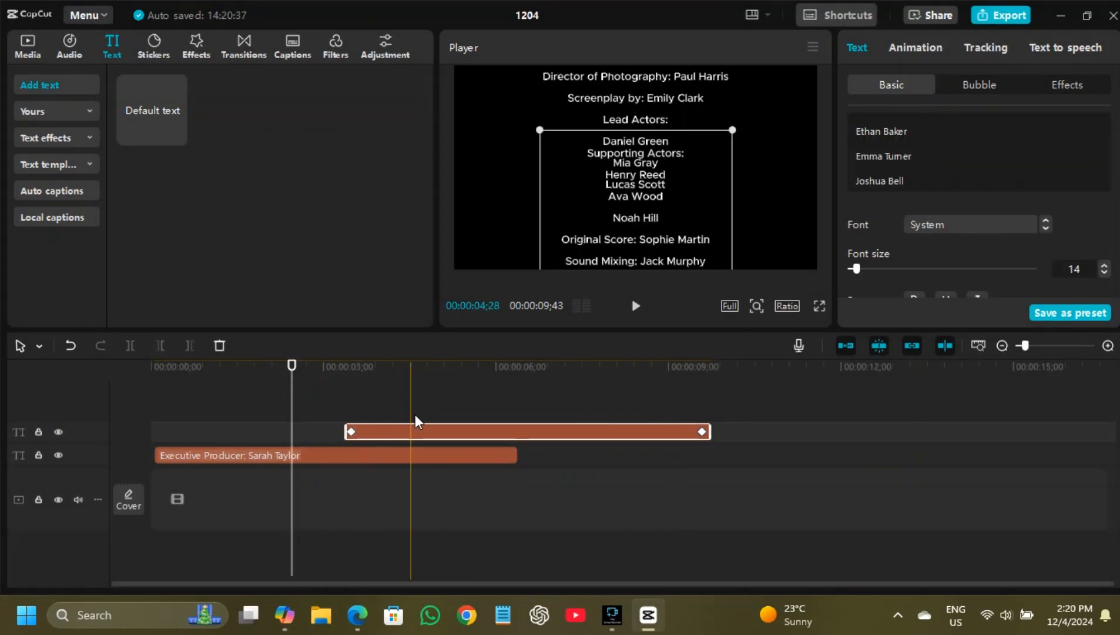
pyautogui.click(635, 306)
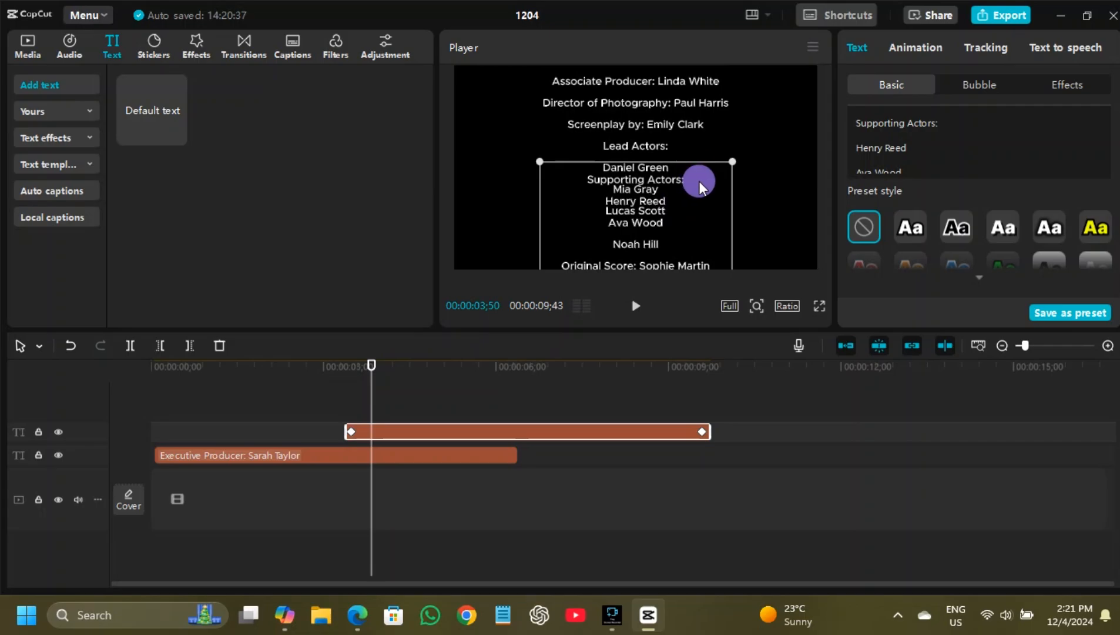
pyautogui.moveTo(700, 178); pyautogui.dragTo(700, 263)
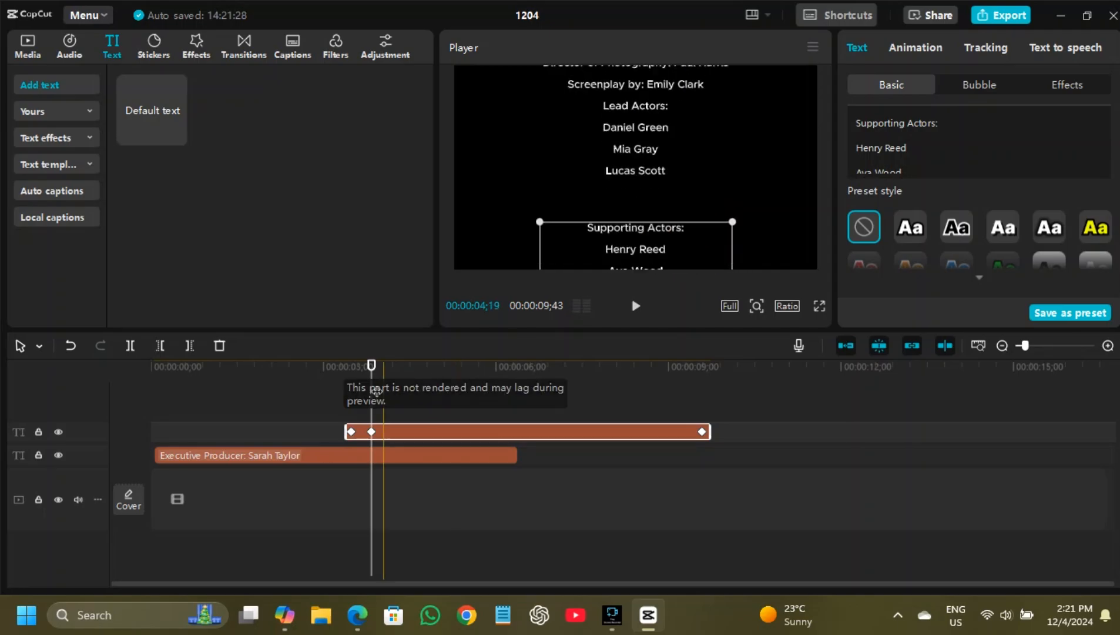
# Replay the handover between the blocks and delete the second clip's first position keyframe at 00:00:03;29
pyautogui.click(343, 367)
pyautogui.click(635, 305)
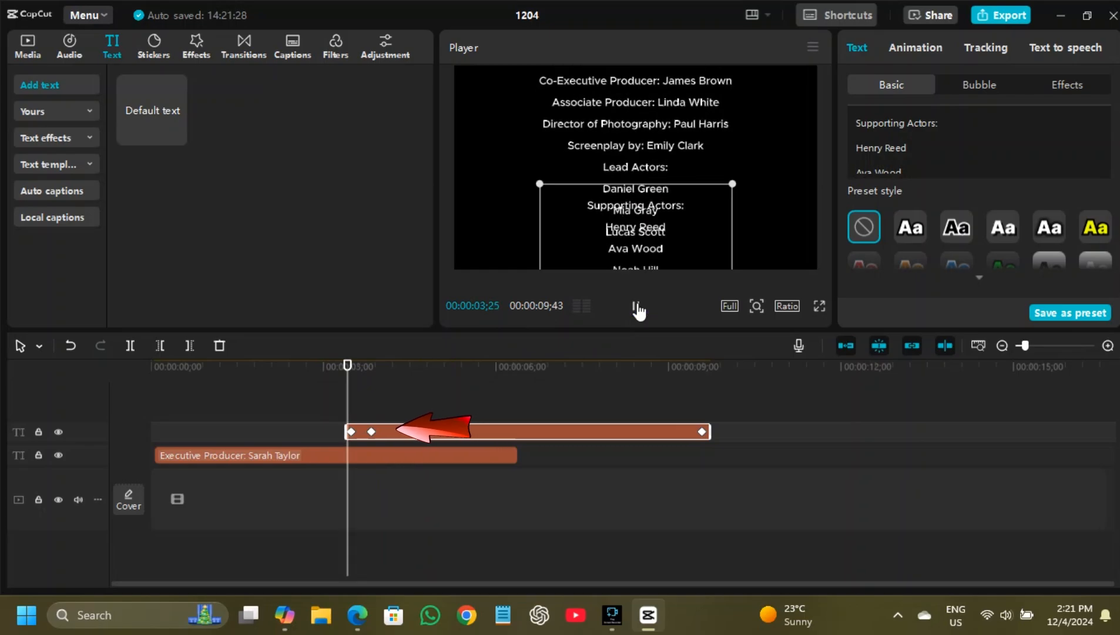
pyautogui.click(635, 305)
pyautogui.click(351, 432)
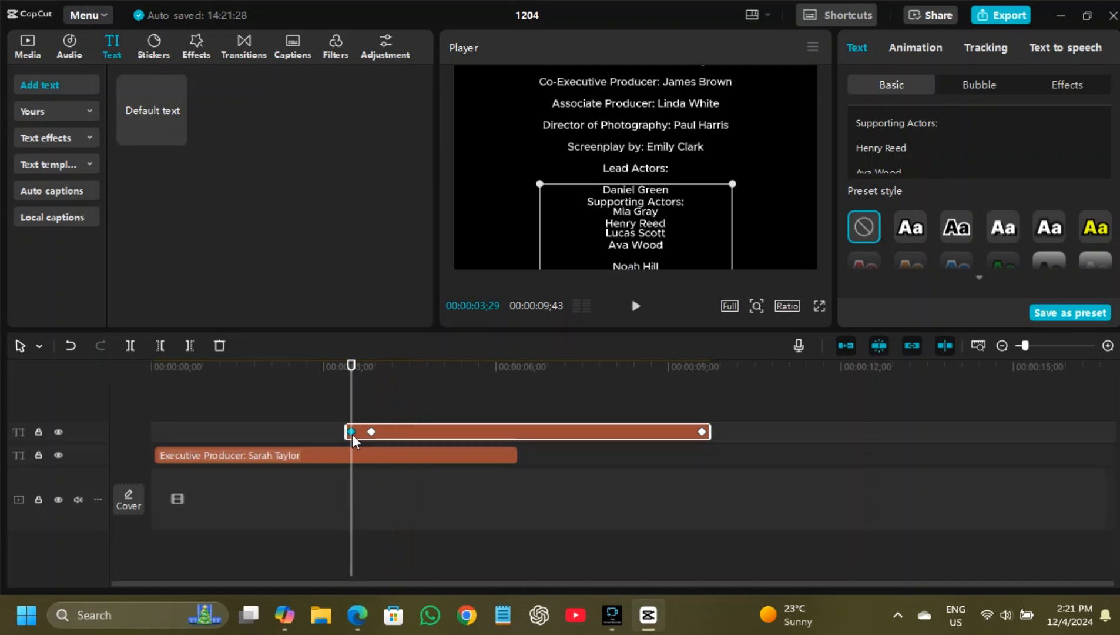
pyautogui.press('Delete')
# Bring the second clip's opening keyframe nearer its start, extend the clip to about 00:00:09;53 and replay the handover
pyautogui.click(295, 370)
pyautogui.click(636, 307)
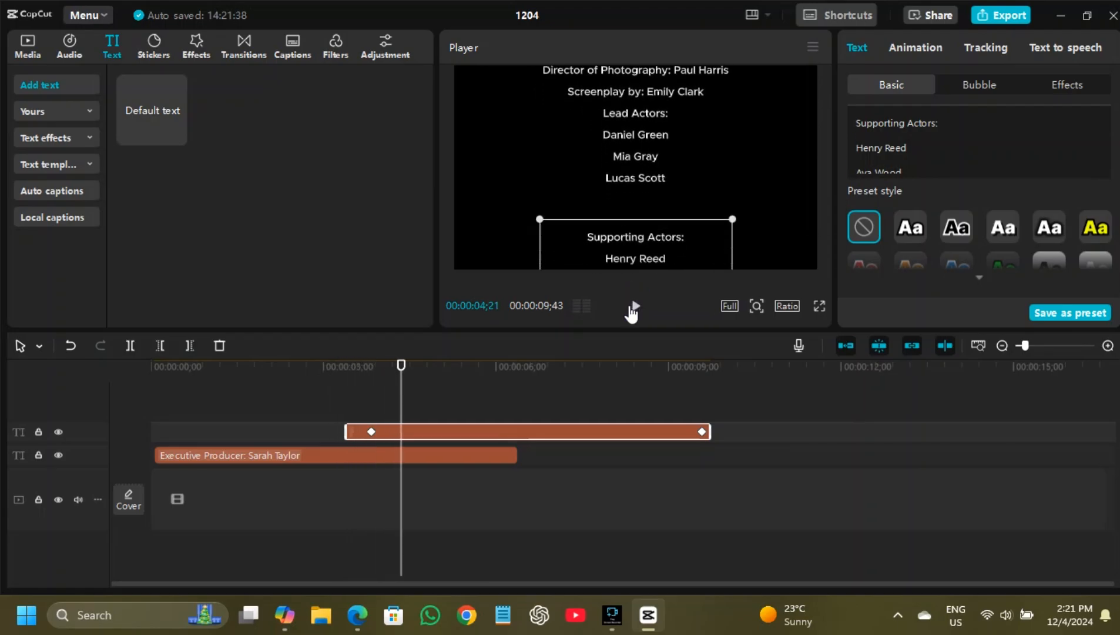
pyautogui.click(633, 305)
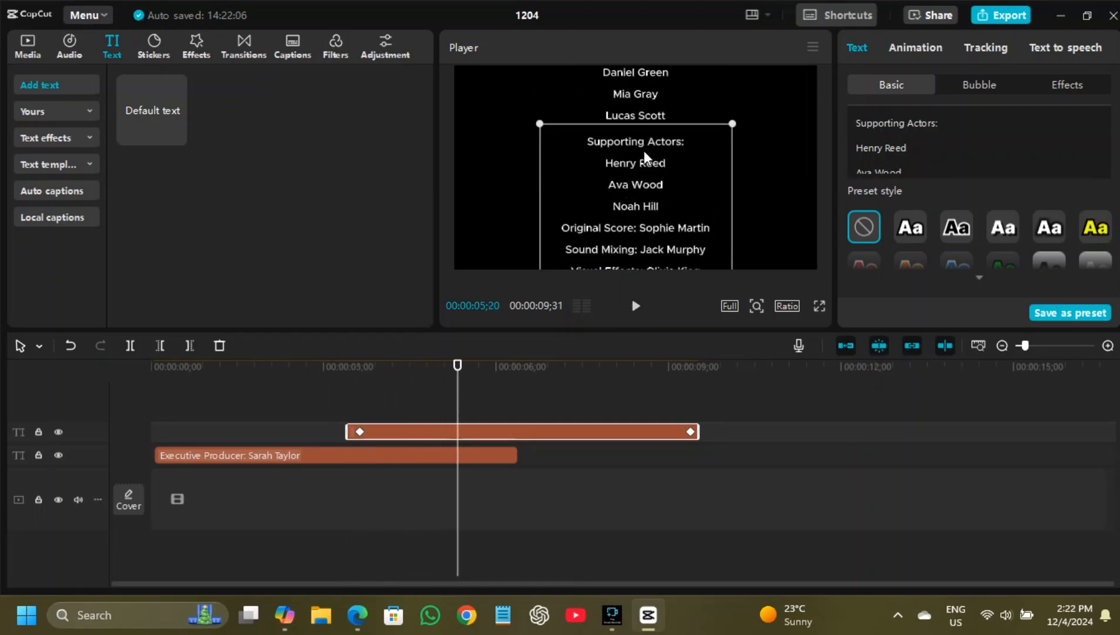
pyautogui.moveTo(711, 428); pyautogui.dragTo(712, 428)
pyautogui.click(282, 382)
pyautogui.click(635, 305)
pyautogui.click(635, 307)
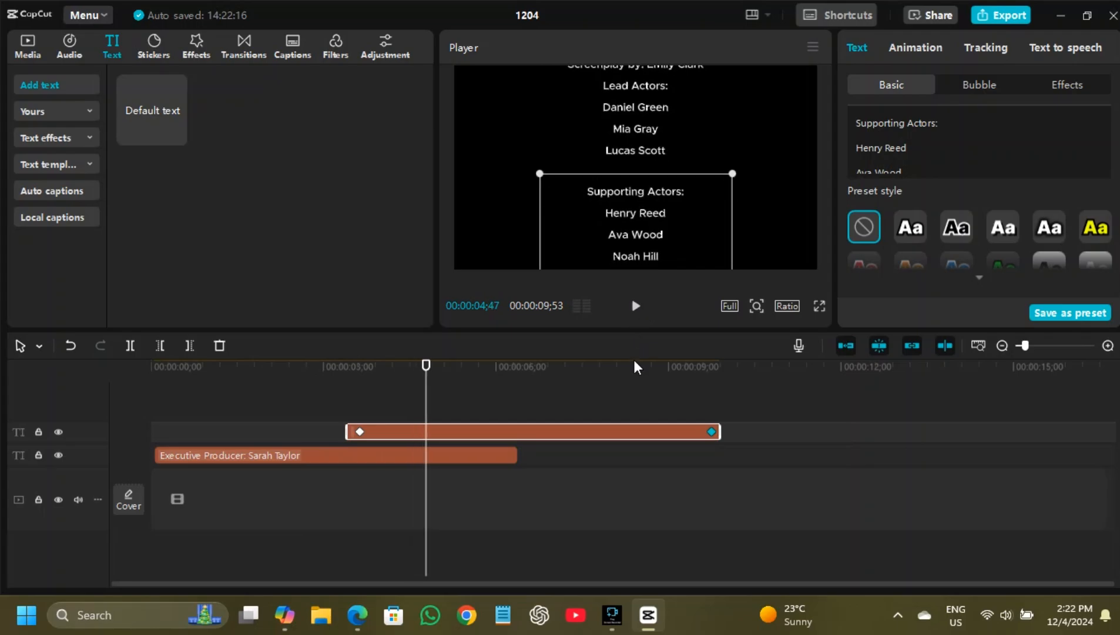
# Shift the second clip's opening position keyframe slightly earlier and replay the handover from the first block
pyautogui.moveTo(359, 431); pyautogui.dragTo(355, 429)
pyautogui.click(296, 381)
pyautogui.click(635, 306)
pyautogui.click(635, 306)
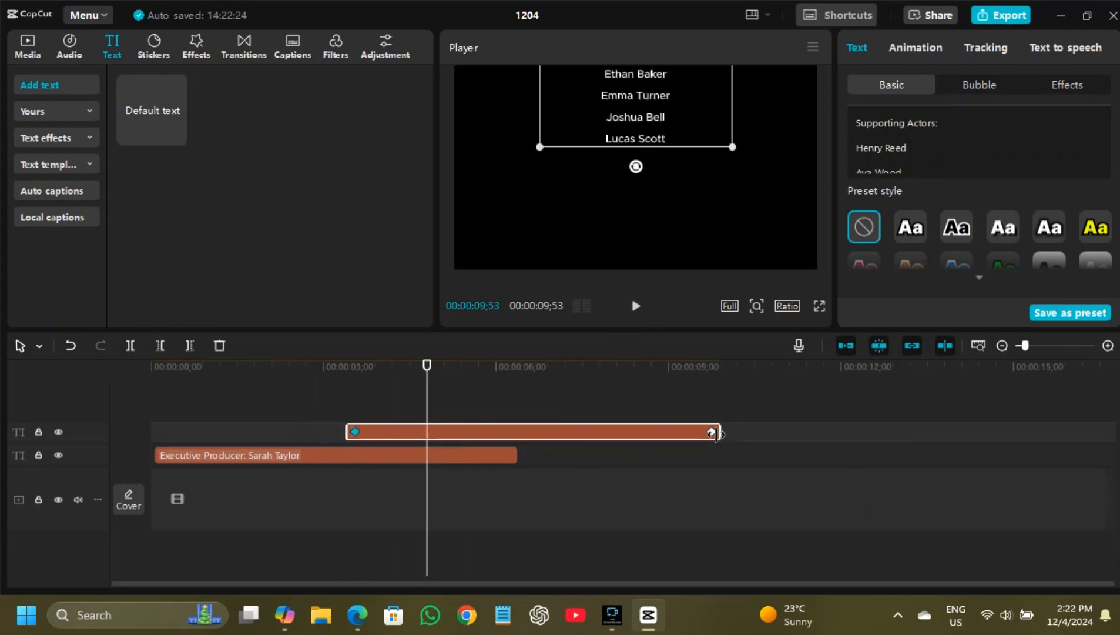
# Extend the second credits clip to about 00:00:10;29 with its closing keyframe near the new end, and replay the roll
pyautogui.moveTo(719, 430); pyautogui.dragTo(734, 427)
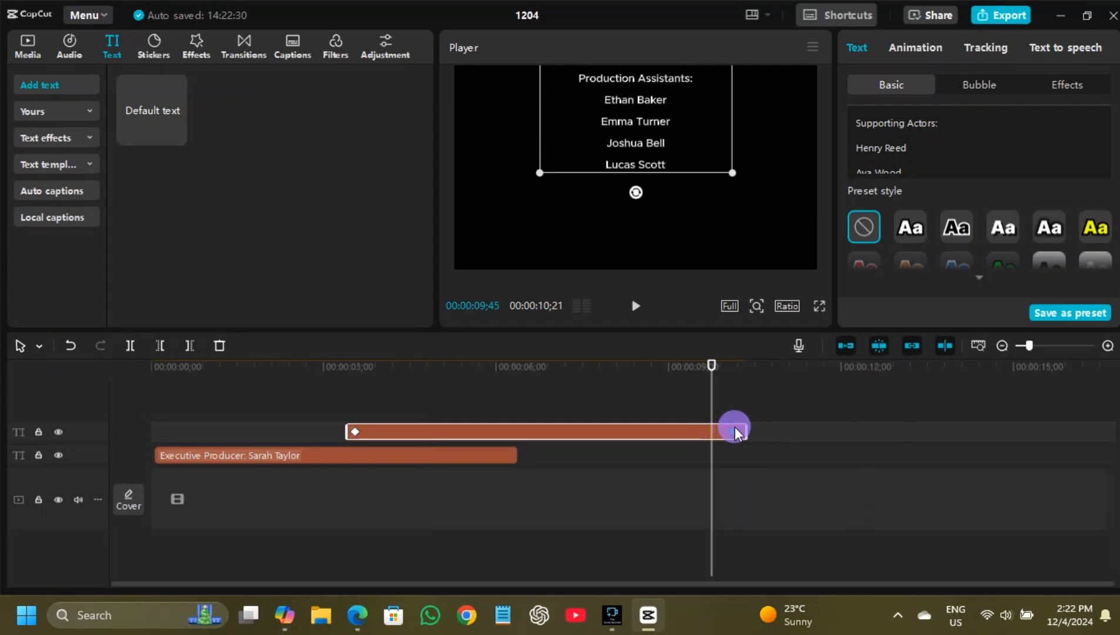
pyautogui.click(308, 366)
pyautogui.click(635, 305)
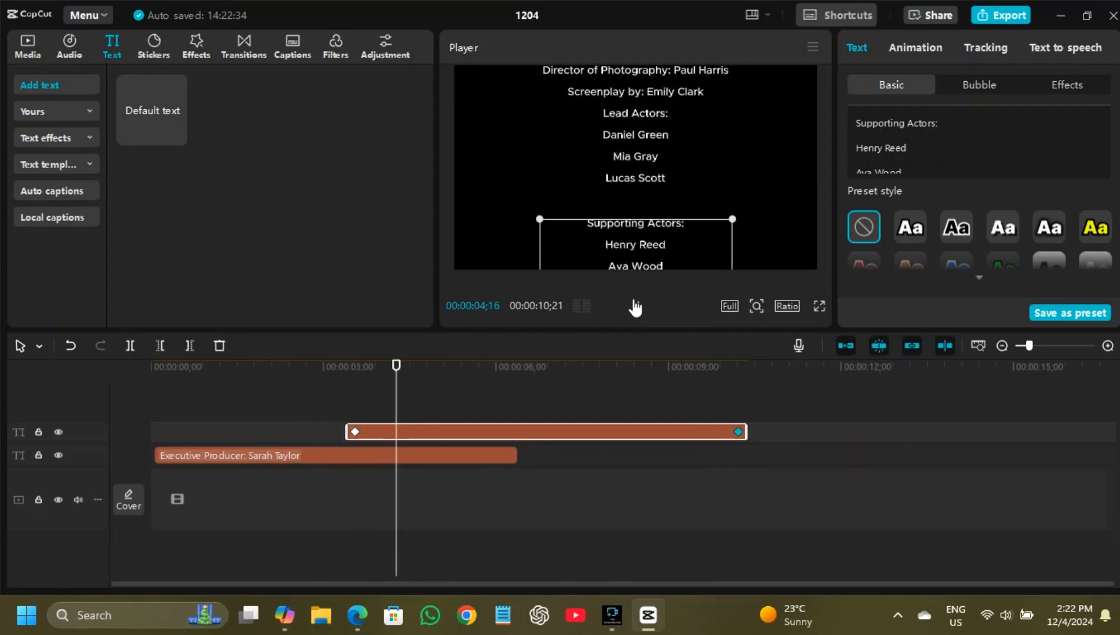
pyautogui.click(743, 430)
pyautogui.click(635, 305)
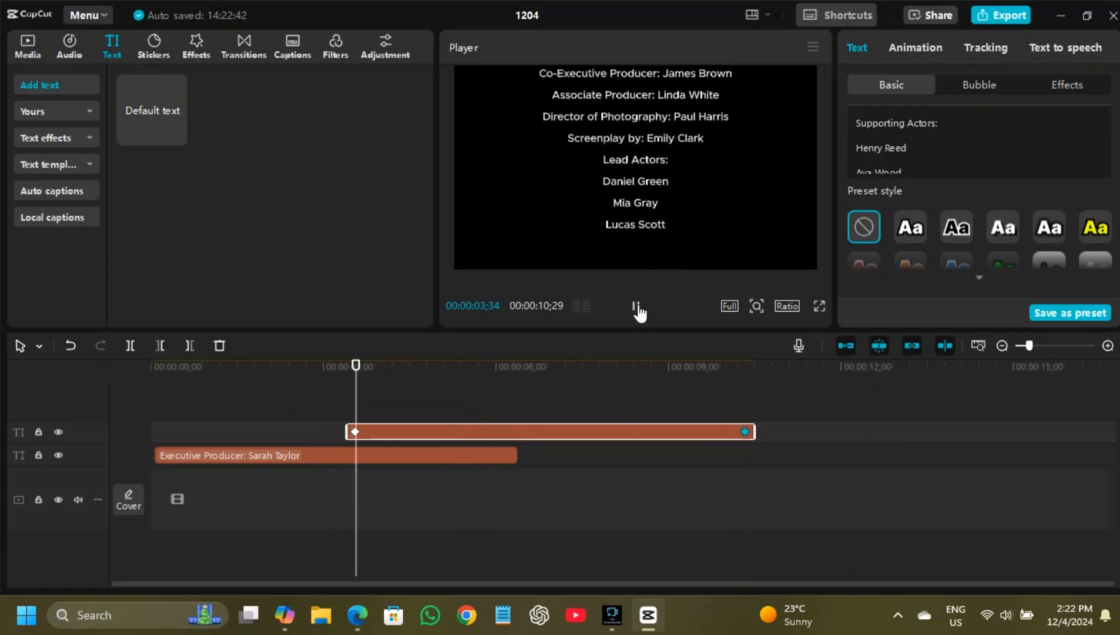
pyautogui.click(613, 400)
pyautogui.click(306, 371)
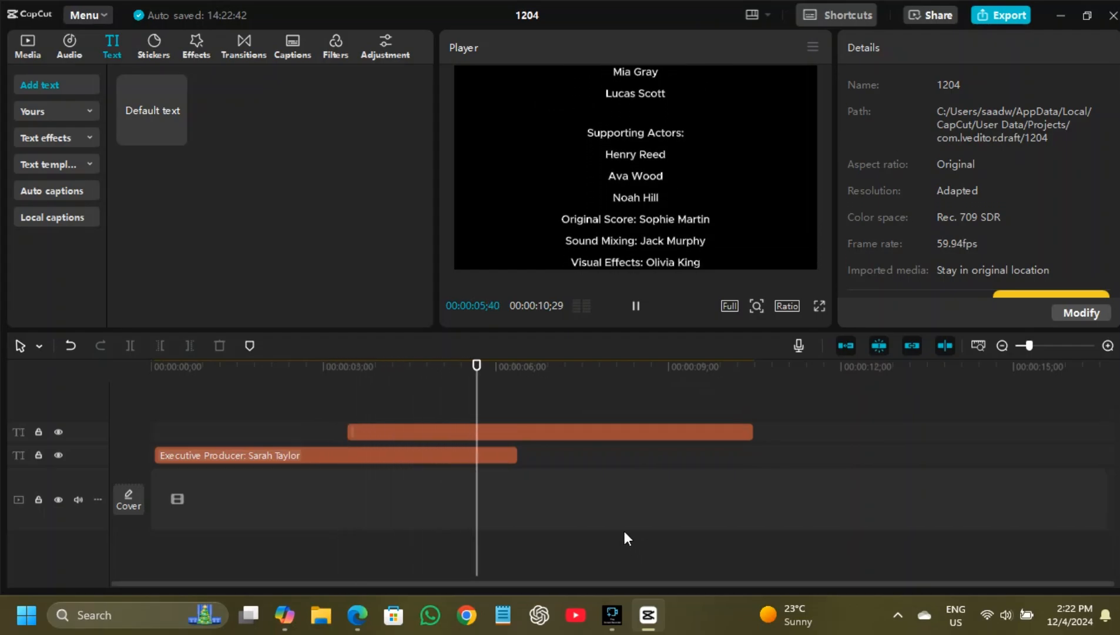
# Move the second clip's closing keyframe later, extend the clip to about 00:00:10;40 and play the roll
pyautogui.click(726, 430)
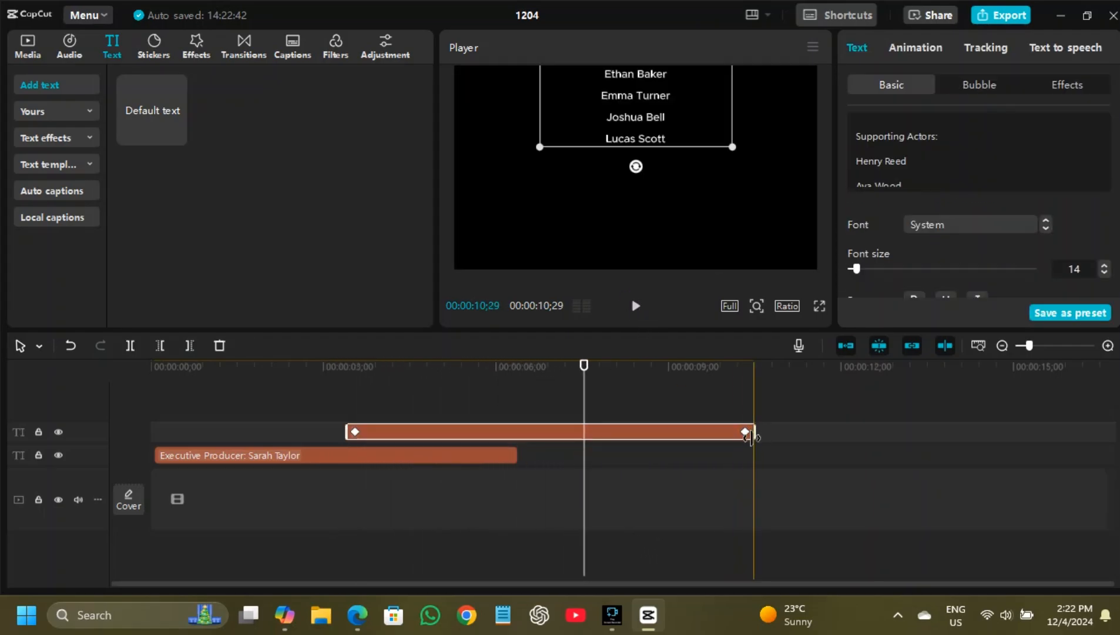
pyautogui.moveTo(747, 433); pyautogui.dragTo(756, 434)
pyautogui.click(298, 367)
pyautogui.press('space')
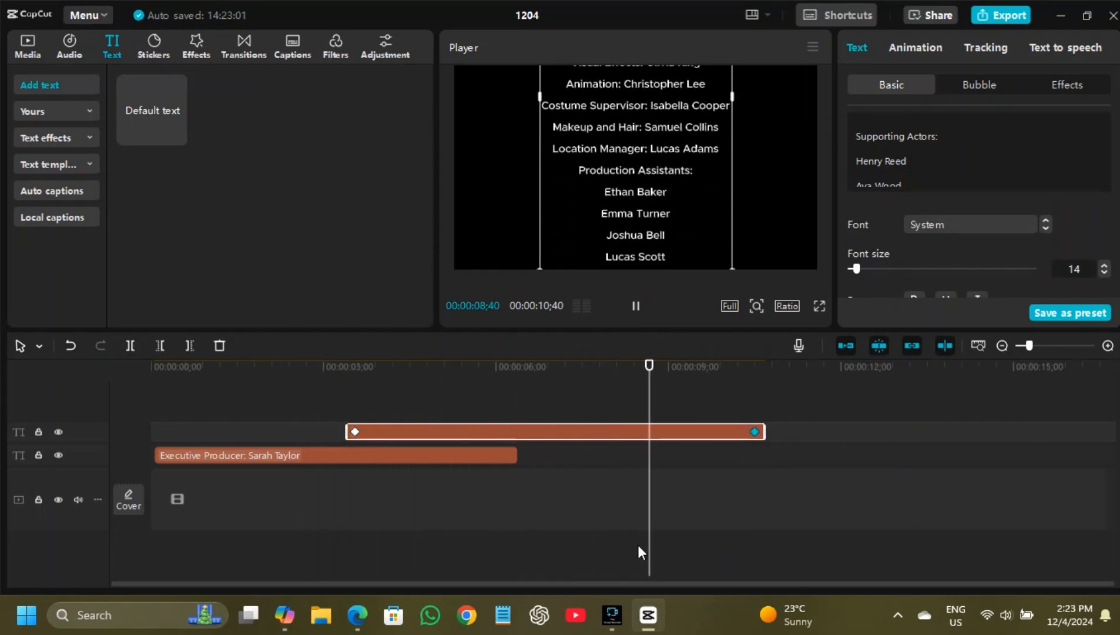
pyautogui.click(637, 309)
# Extend the second credits clip to about 00:00:11;56, move its closing keyframe to about 00:00:11;36 and replay the roll
pyautogui.moveTo(764, 432); pyautogui.dragTo(800, 427)
pyautogui.click(294, 365)
pyautogui.click(636, 306)
pyautogui.click(637, 305)
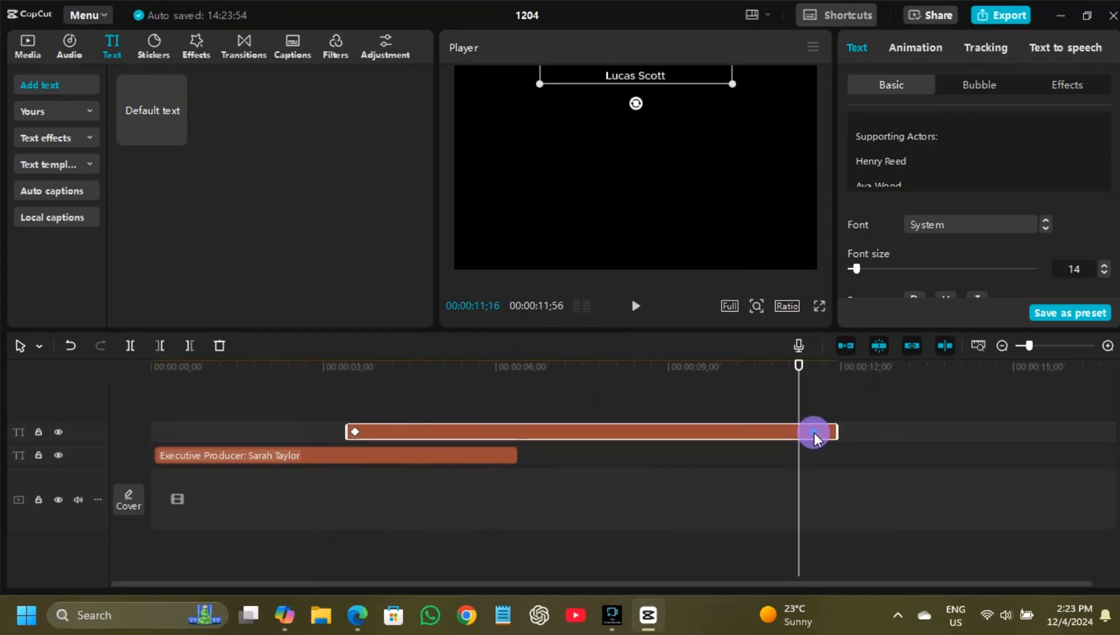
pyautogui.click(812, 433)
pyautogui.click(313, 365)
pyautogui.click(636, 306)
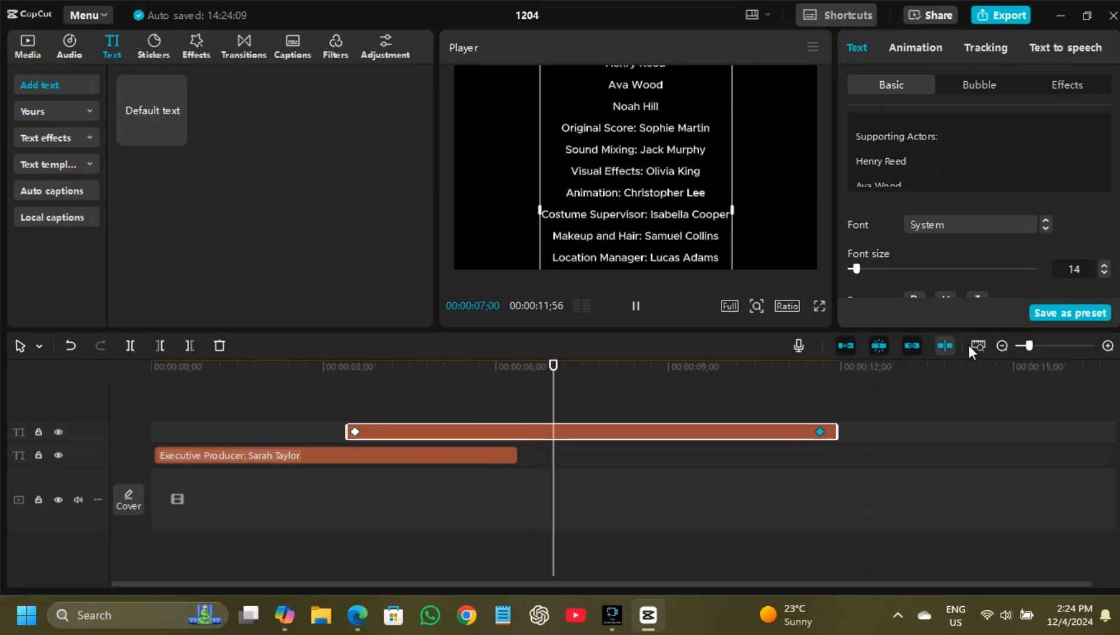
# Copy the second credits clip and paste a duplicate on a third text track at 00:00:11;36
pyautogui.click(1002, 346)
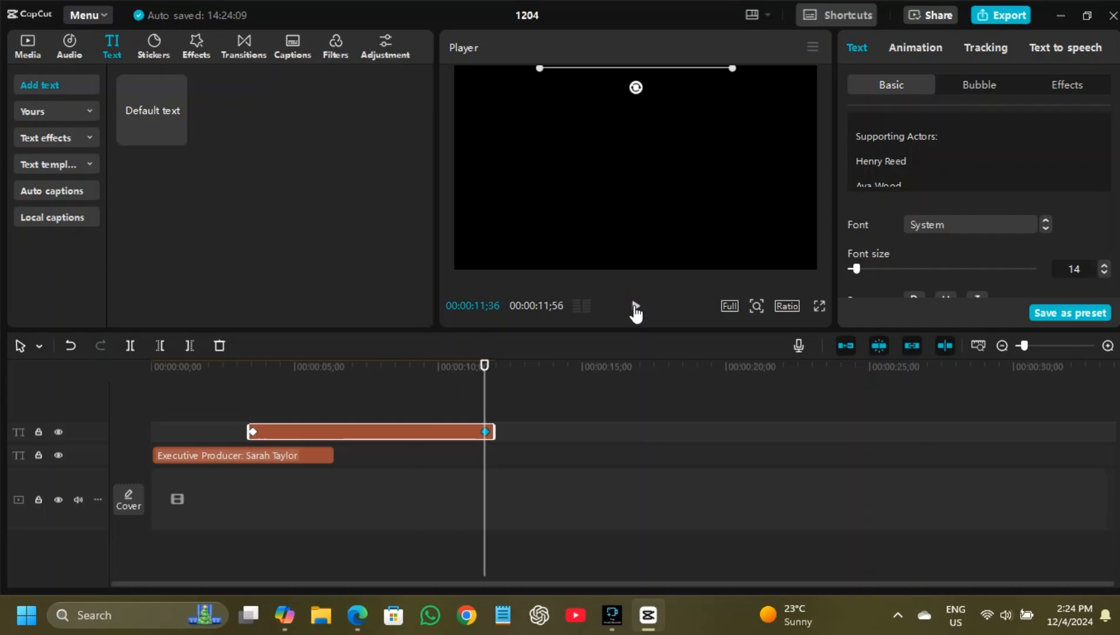
pyautogui.moveTo(492, 431); pyautogui.dragTo(475, 432)
pyautogui.rightClick(475, 432)
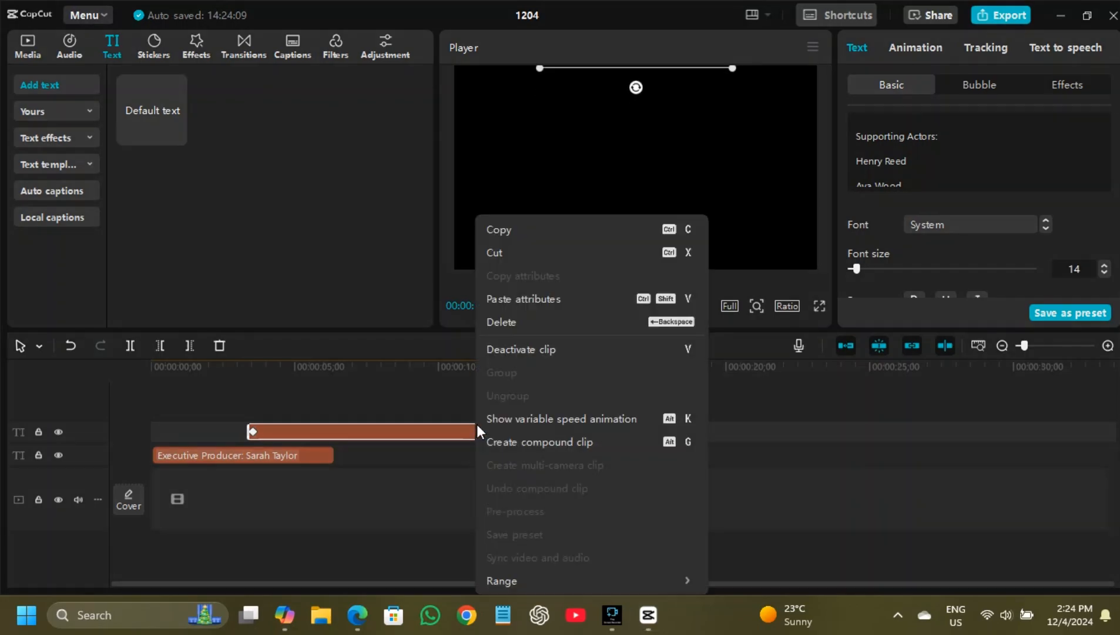
pyautogui.click(611, 231)
pyautogui.hotkey('ctrl', 'v')
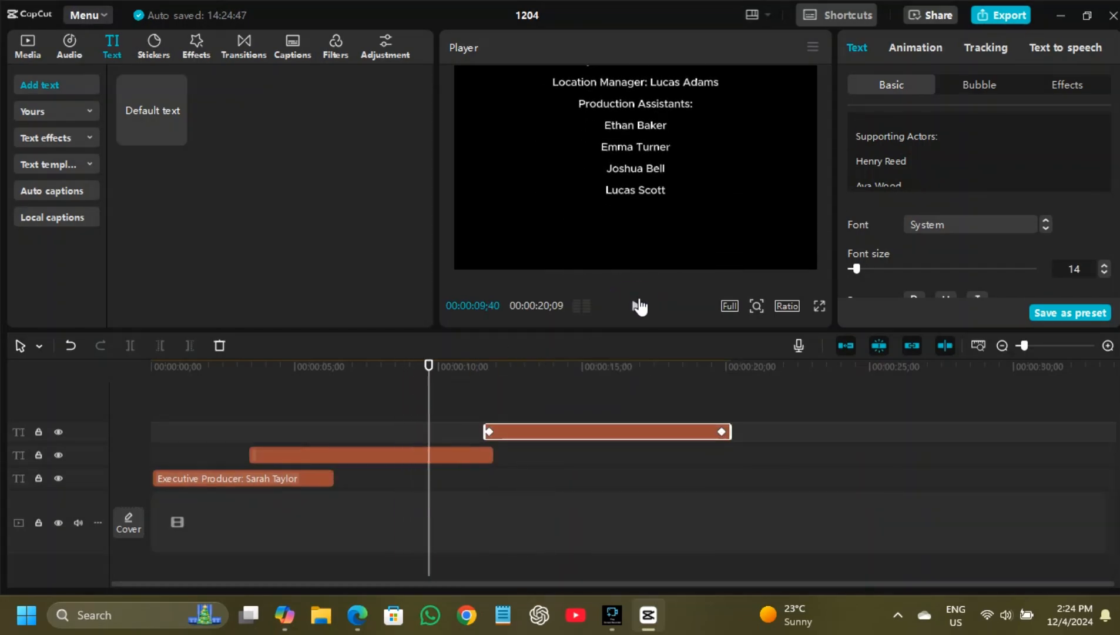
# Replace the third clip's text with the Special Thanks section copied from the Copilot window
pyautogui.click(285, 615)
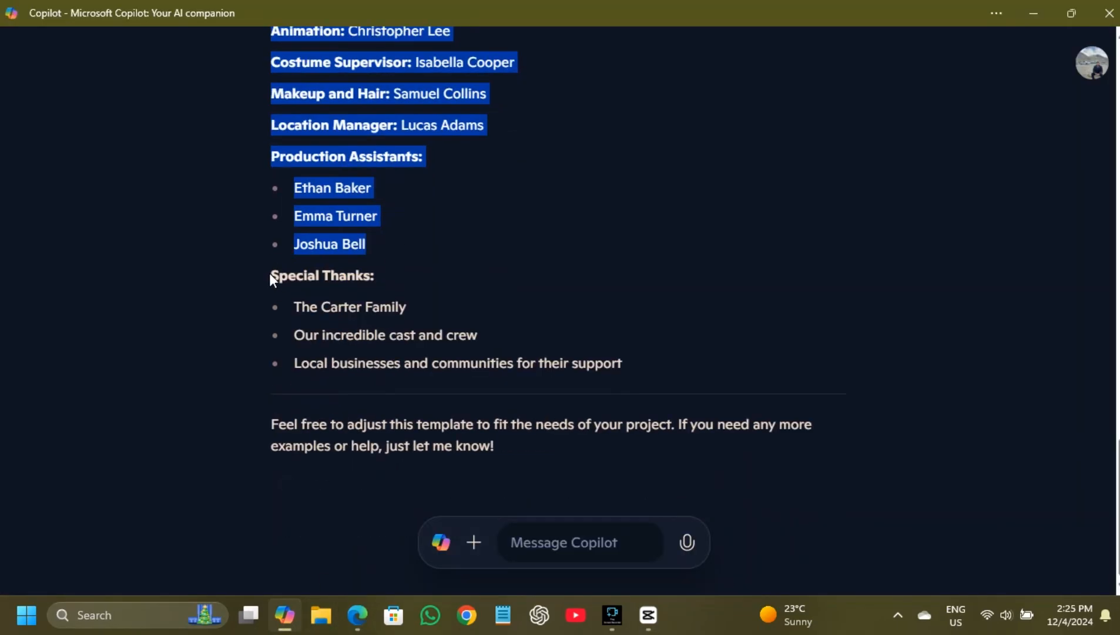
pyautogui.moveTo(271, 274); pyautogui.dragTo(587, 386)
pyautogui.hotkey('ctrl', 'c')
pyautogui.click(648, 615)
pyautogui.click(646, 433)
pyautogui.scroll(-1, 994, 126)
pyautogui.click(988, 134)
pyautogui.rightClick(989, 134)
pyautogui.click(949, 214)
# Play the credits roll from about 7 seconds through the Special Thanks block
pyautogui.click(636, 307)
pyautogui.click(361, 365)
pyautogui.click(636, 307)
pyautogui.click(634, 308)
# Remove the blank line above the Special Thanks heading and replay the credits roll
pyautogui.click(983, 147)
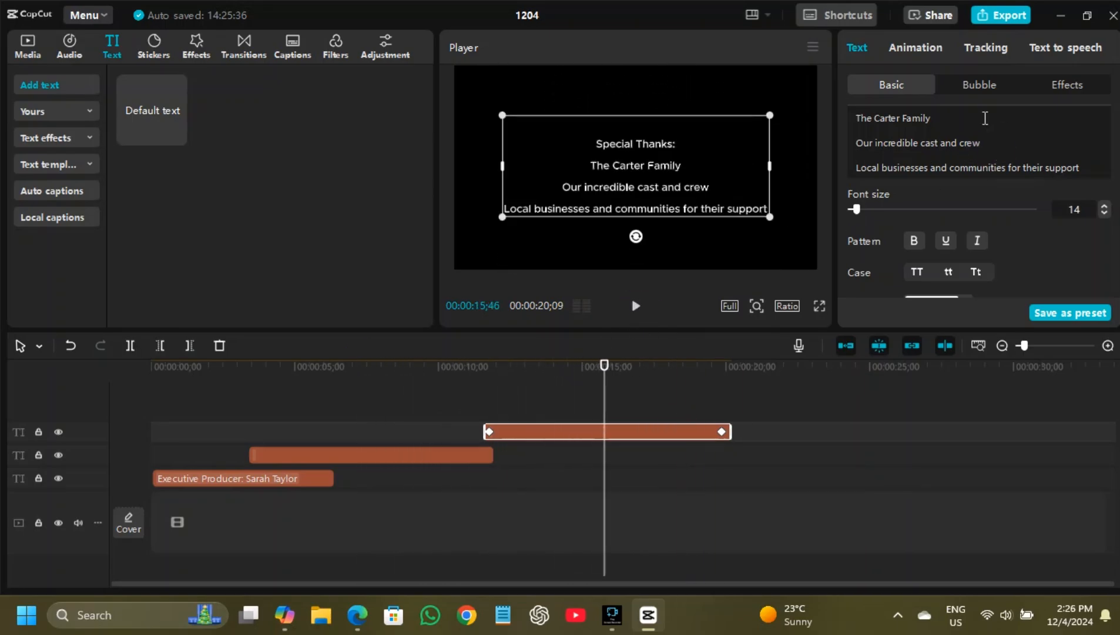
pyautogui.click(636, 306)
pyautogui.click(637, 306)
pyautogui.click(251, 387)
pyautogui.click(636, 306)
pyautogui.click(636, 307)
# Move the Special Thanks clip earlier so it starts at about 9 seconds, and replay the roll
pyautogui.moveTo(591, 432); pyautogui.dragTo(518, 432)
pyautogui.click(348, 388)
pyautogui.click(635, 307)
pyautogui.click(634, 306)
# Move the Special Thanks clip's closing keyframe earlier, shorten the clip to end at about 00:00:16;11, and replay it
pyautogui.moveTo(649, 432); pyautogui.dragTo(608, 431)
pyautogui.click(360, 388)
pyautogui.click(633, 305)
pyautogui.click(633, 306)
# Replay the transition from the second credits block into Special Thanks several times to check spacing and scroll speed
pyautogui.click(348, 388)
pyautogui.click(634, 305)
pyautogui.click(633, 305)
pyautogui.click(403, 388)
pyautogui.click(635, 306)
pyautogui.click(635, 305)
pyautogui.click(405, 388)
pyautogui.click(633, 305)
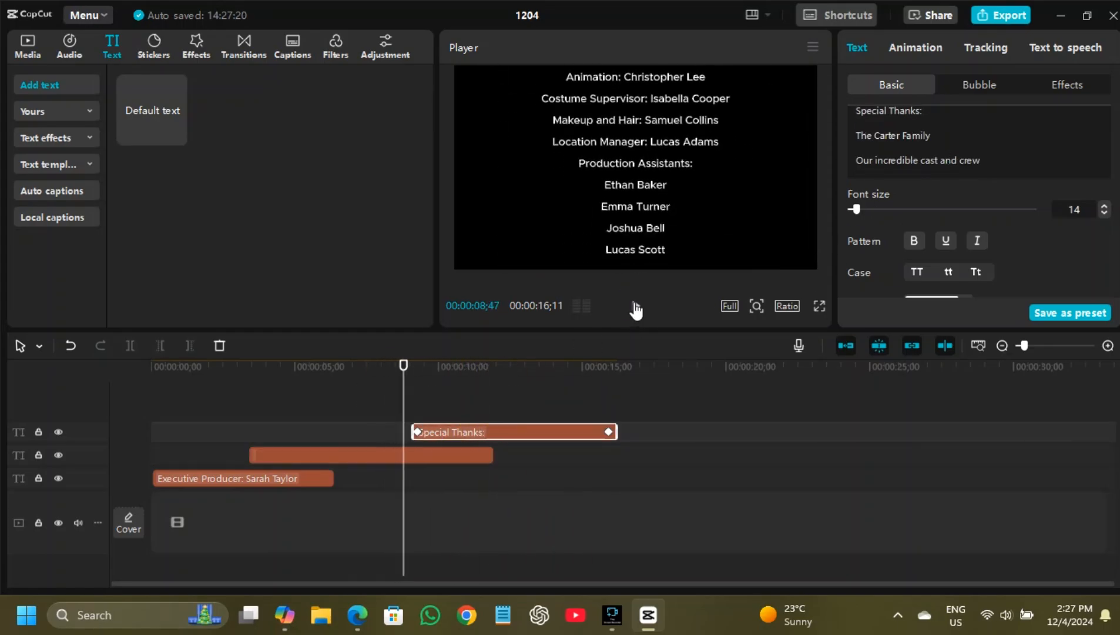
# Try moving the Special Thanks clip's closing keyframe slightly earlier and trimming the clip to end at 00:00:13;48
pyautogui.click(607, 432)
pyautogui.moveTo(607, 435)
pyautogui.mouseDown()
pyautogui.moveTo(512, 432)
pyautogui.moveTo(604, 432)
pyautogui.mouseUp()
pyautogui.click(499, 381)
pyautogui.moveTo(617, 432); pyautogui.dragTo(549, 432)
pyautogui.click(636, 306)
pyautogui.click(422, 371)
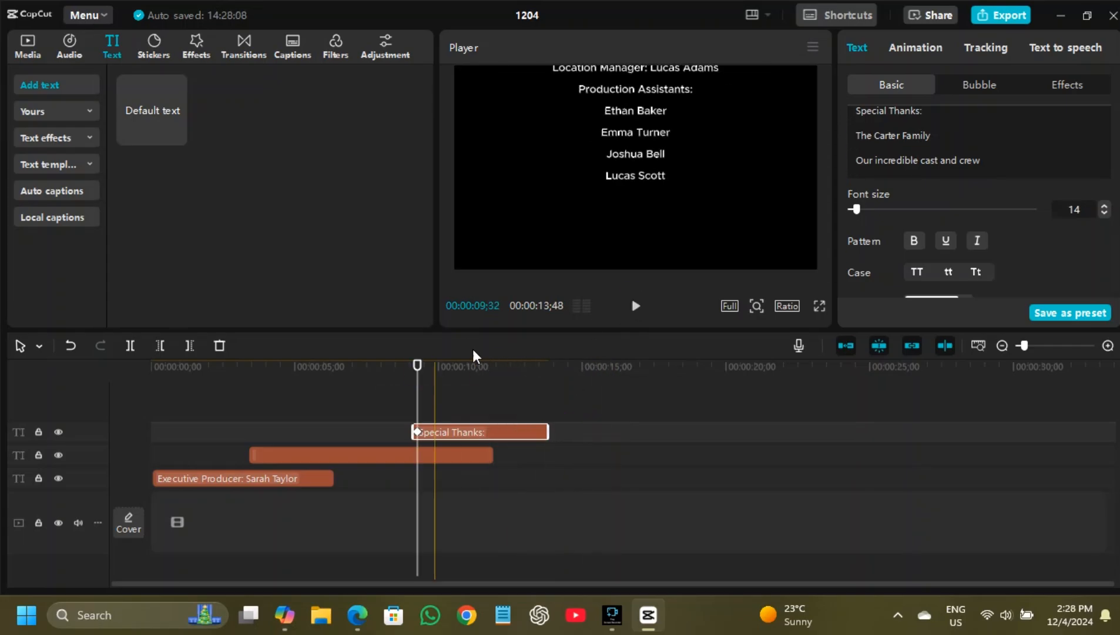
# Extend the second credits clip to about 12 seconds and set the Special Thanks clip to end at about 00:00:15;45
pyautogui.click(635, 304)
pyautogui.click(636, 305)
pyautogui.click(418, 454)
pyautogui.moveTo(494, 455); pyautogui.dragTo(493, 455)
pyautogui.click(488, 454)
pyautogui.click(636, 306)
# Play the complete credits roll and pause it at 00:00:12;56
pyautogui.click(775, 410)
pyautogui.click(635, 306)
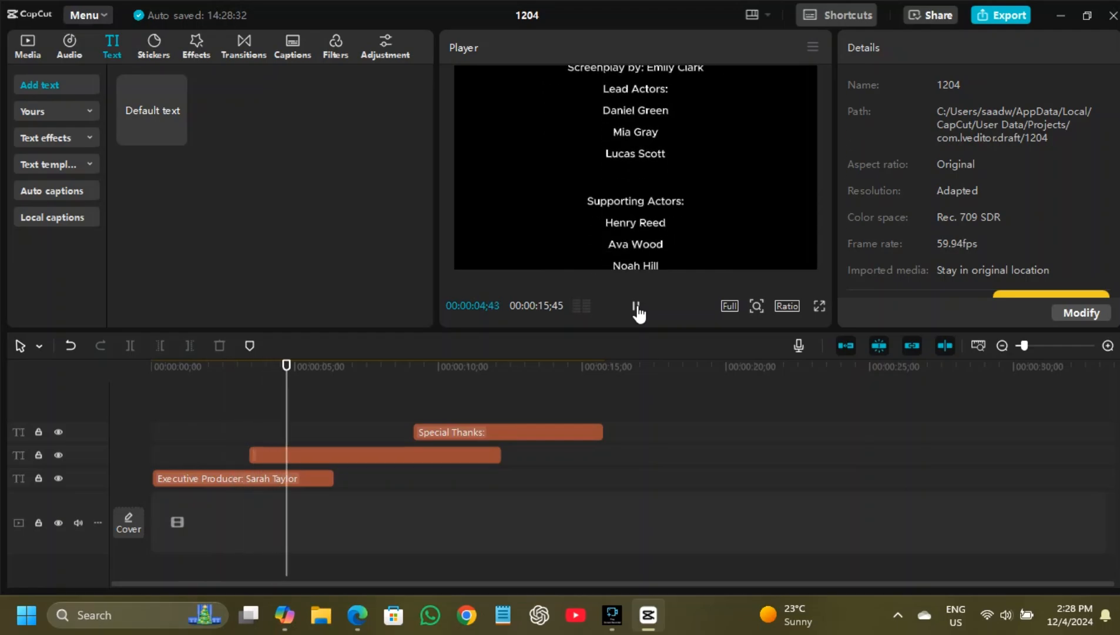
pyautogui.click(636, 306)
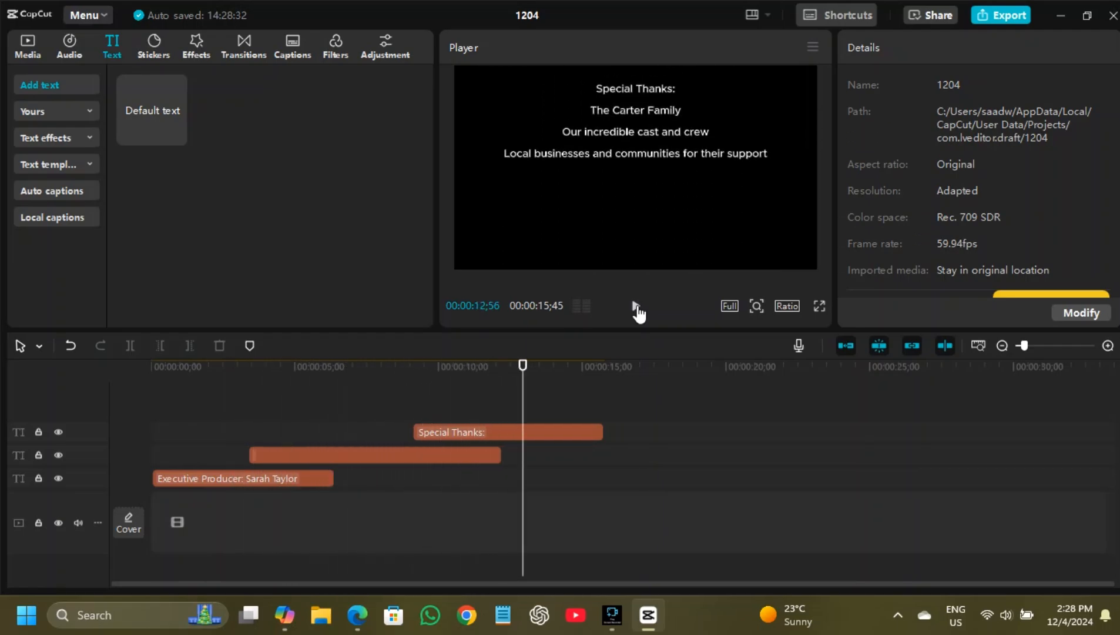
# Play the finished credits roll from the beginning in full-screen preview
pyautogui.click(820, 307)
pyautogui.moveTo(509, 562); pyautogui.dragTo(468, 559)
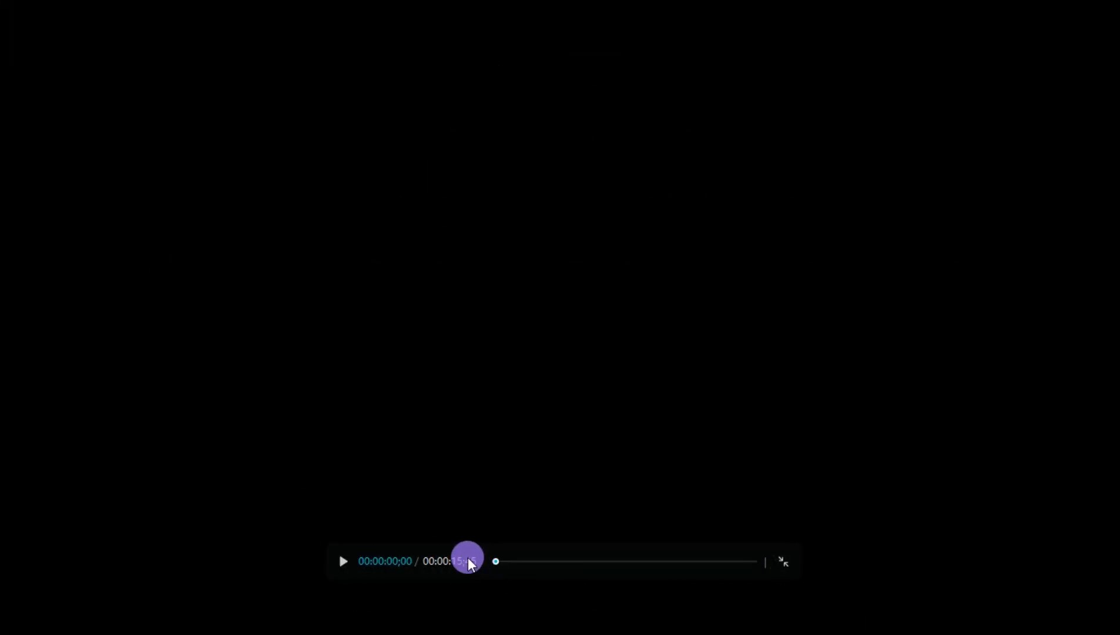
pyautogui.click(345, 561)
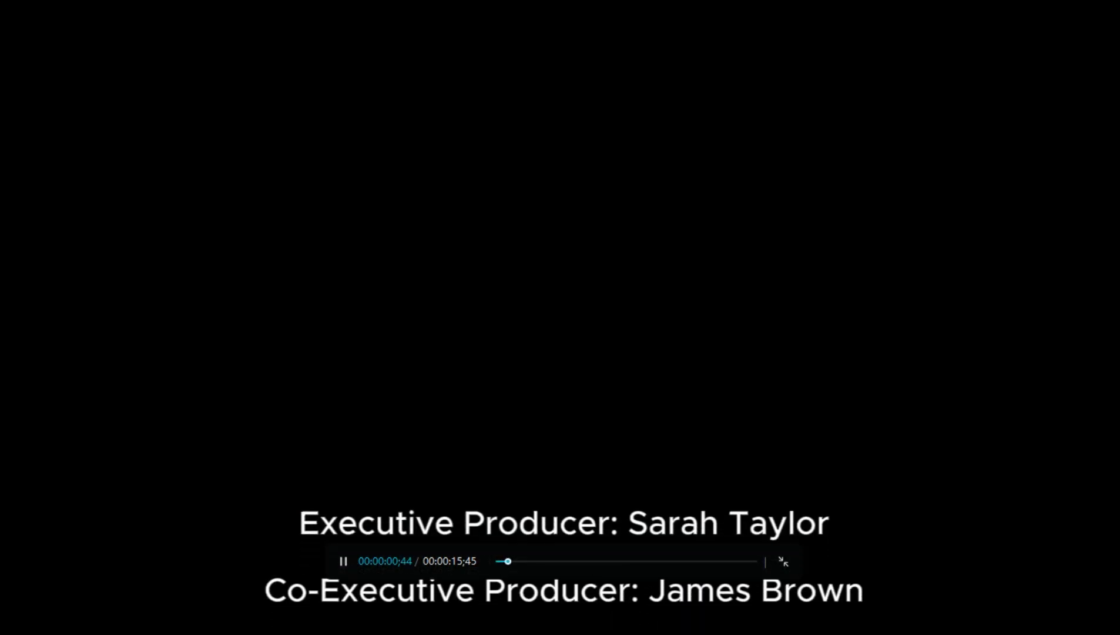